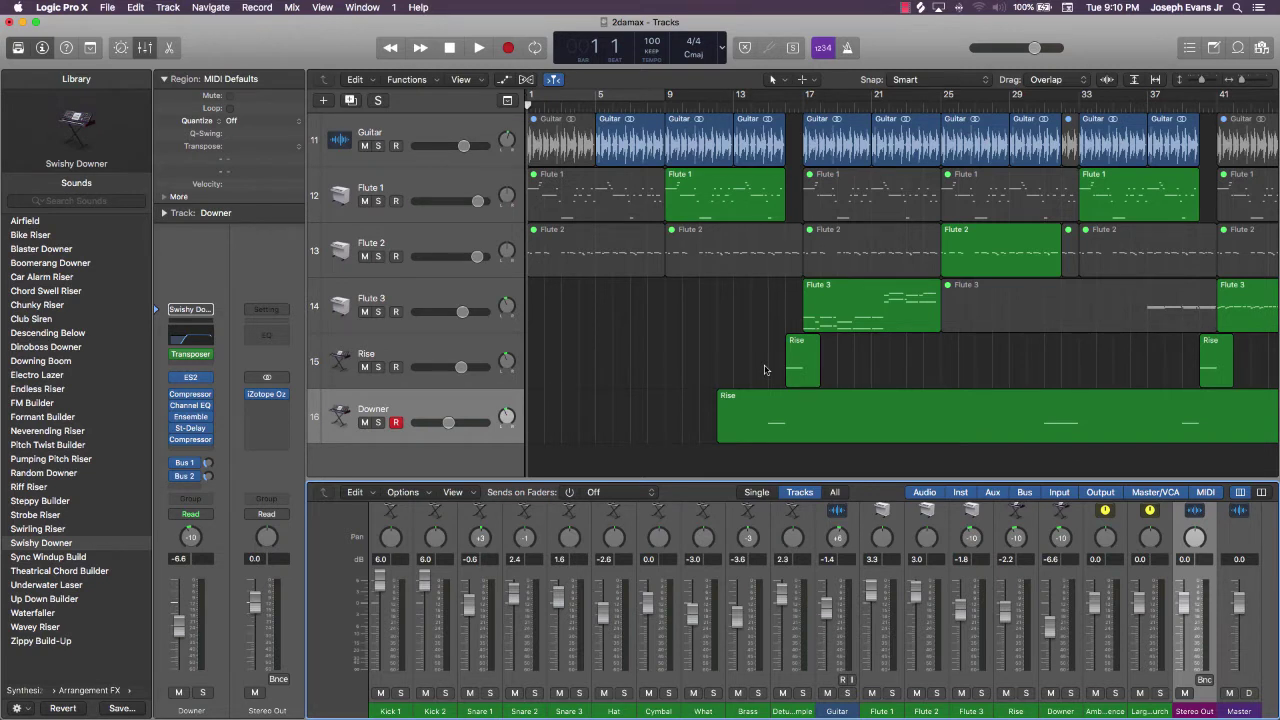
Step: Review the full track arrangement and hide the mixer to give the tracks area more room
scroll(653, 353, up, 10)
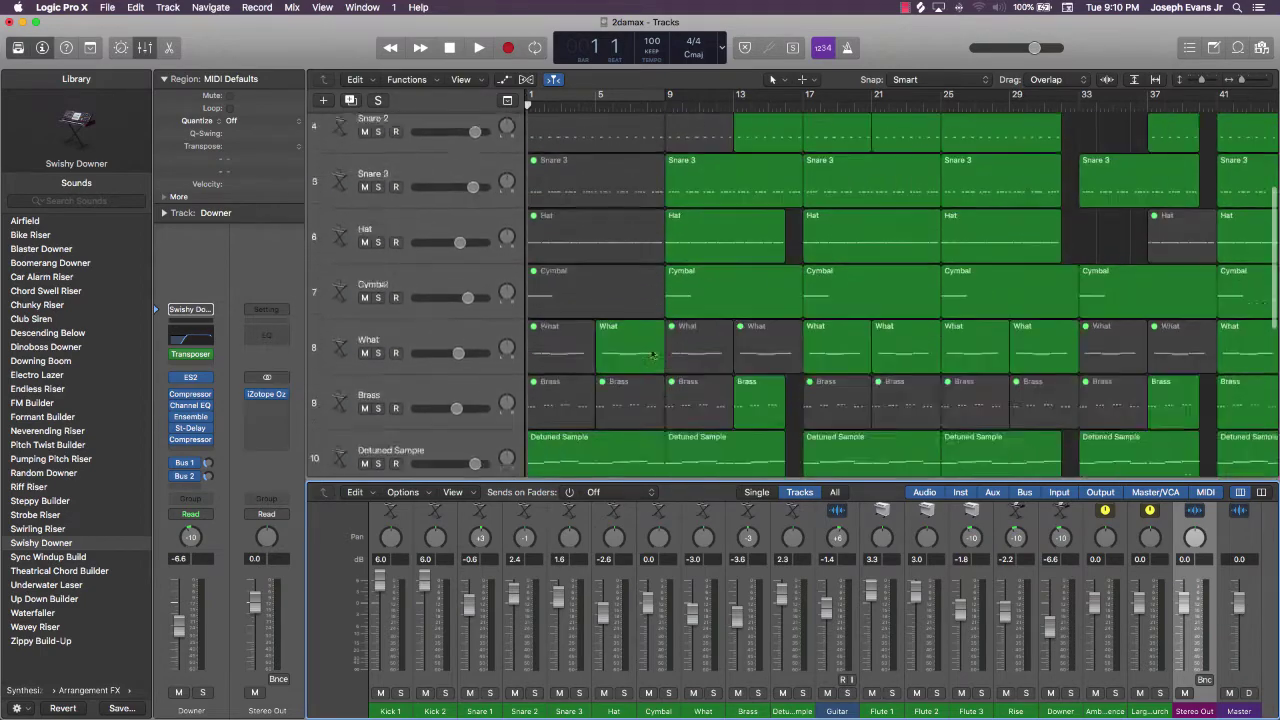
scroll(653, 353, down, 10)
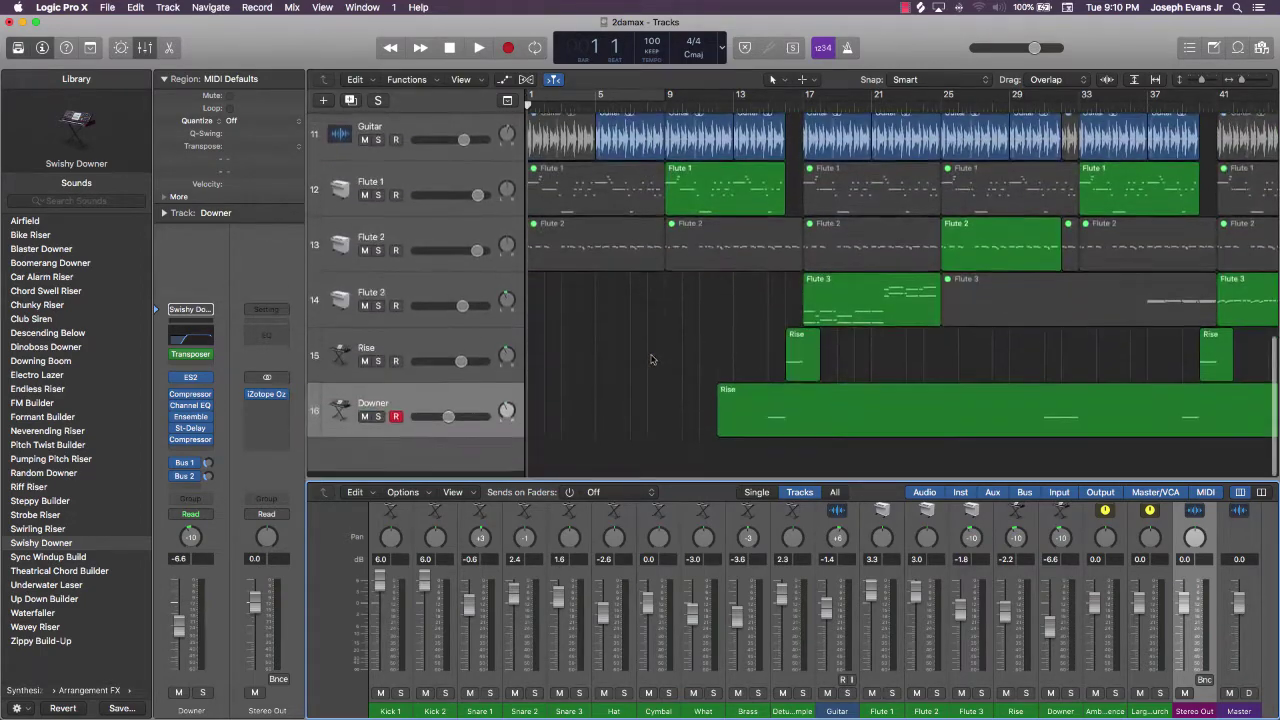
scroll(651, 359, up, 10)
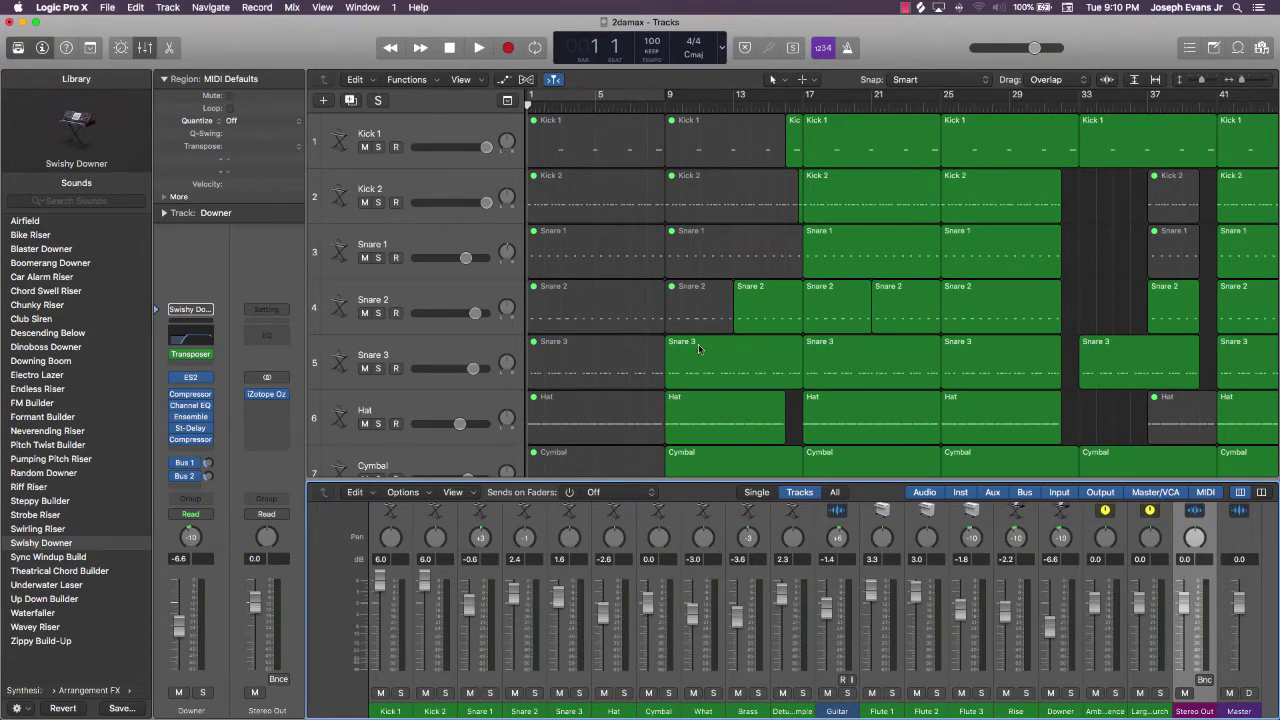
scroll(698, 348, up, 2)
scroll(698, 348, up, 1)
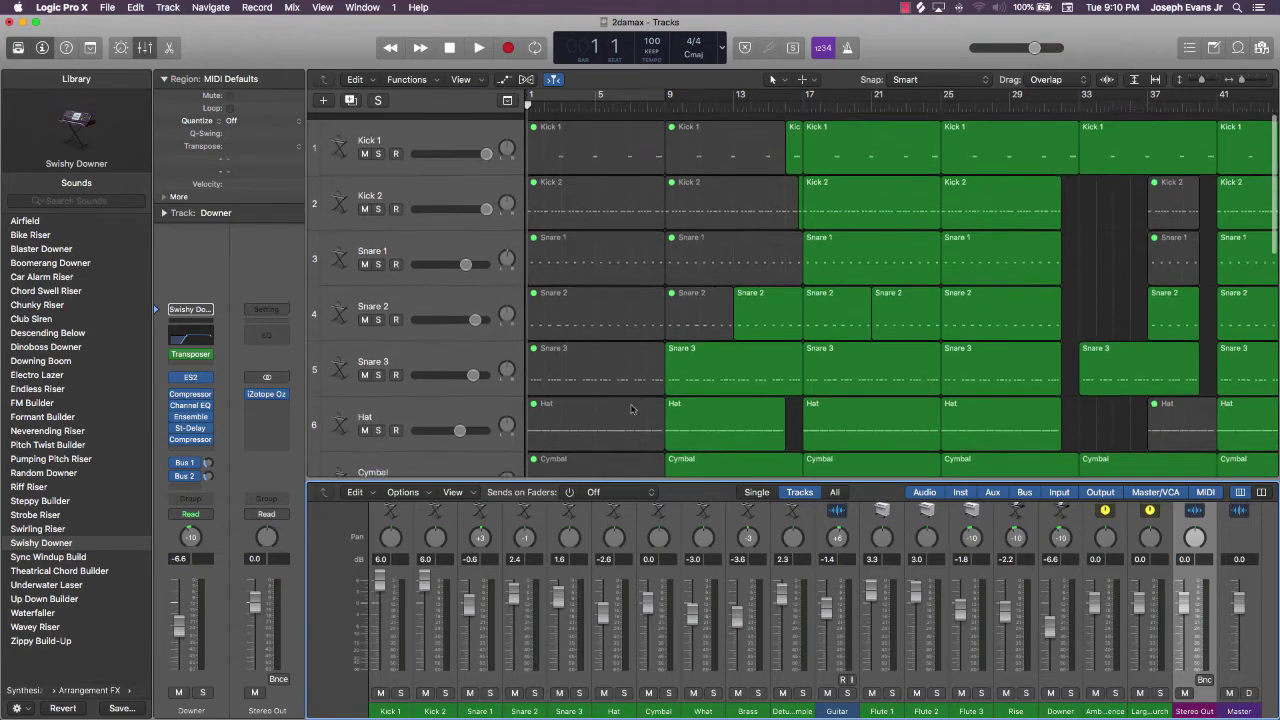
scroll(698, 348, down, 1)
click(144, 47)
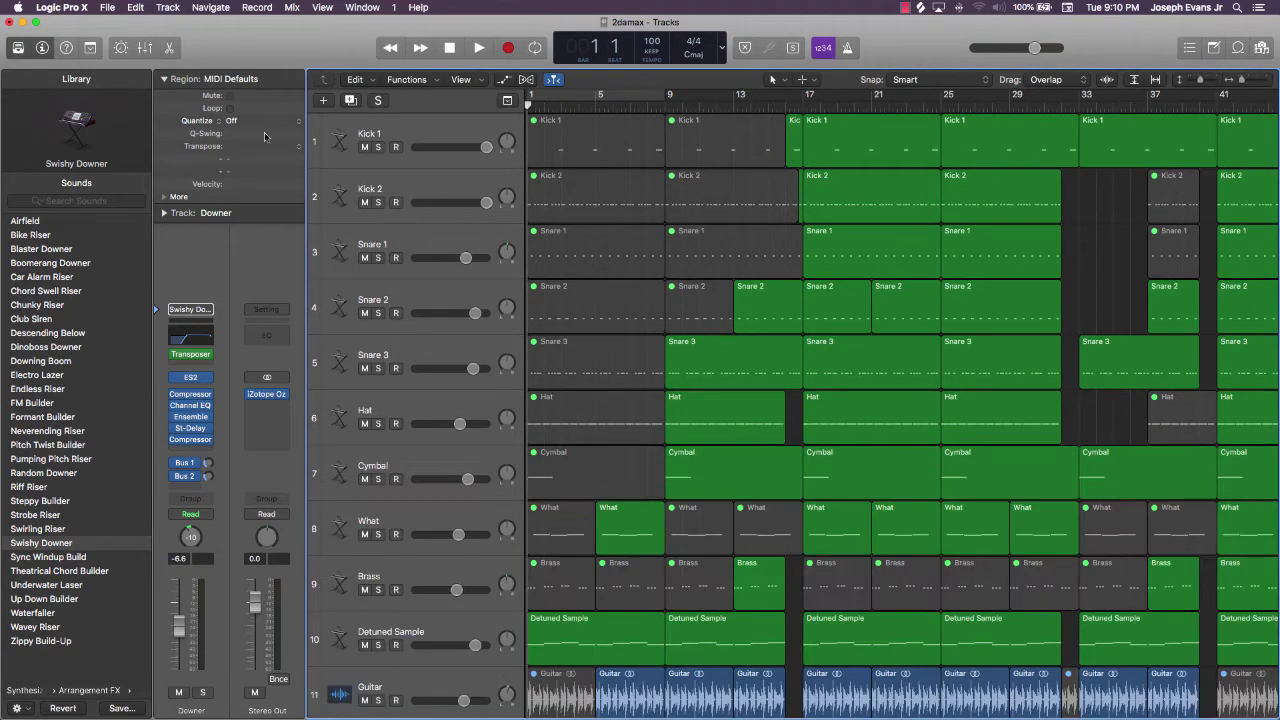
scroll(634, 342, down, 6)
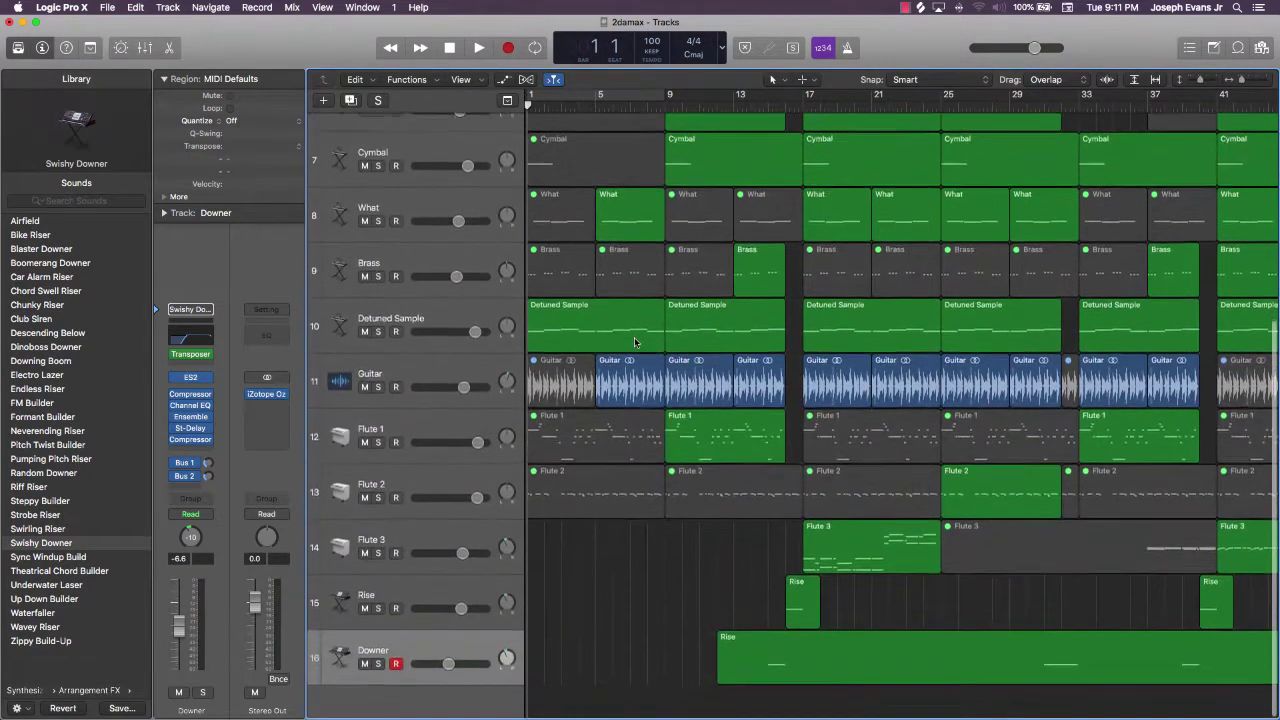
scroll(634, 342, up, 6)
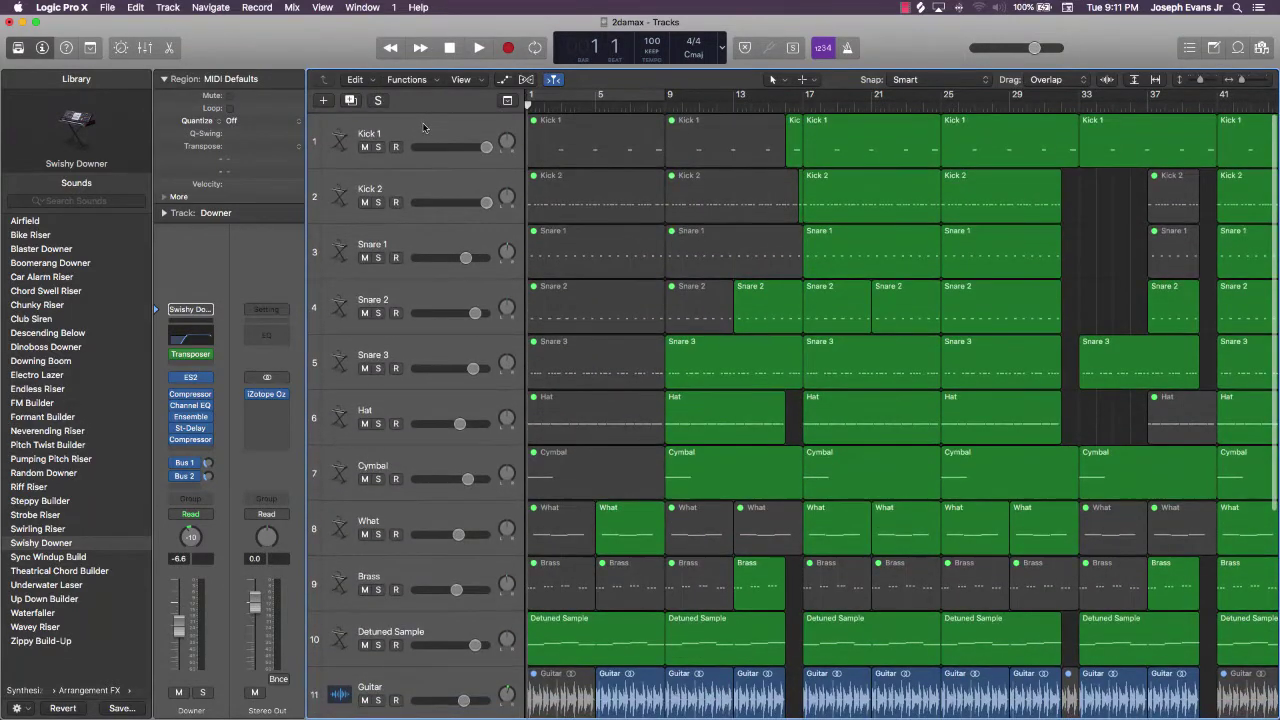
Step: Go through the names and regions of the Kick 1 to Snare 3 tracks one by one, leaving no region selected
click(425, 127)
click(423, 208)
click(427, 258)
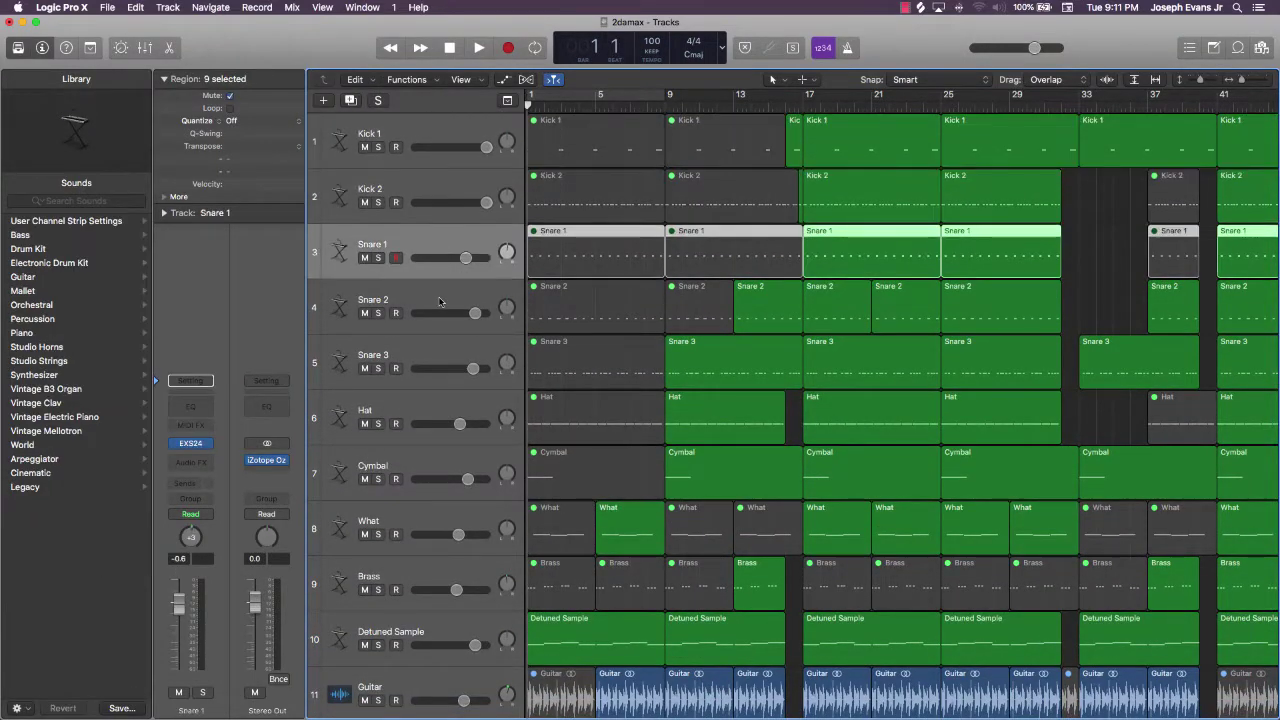
click(430, 309)
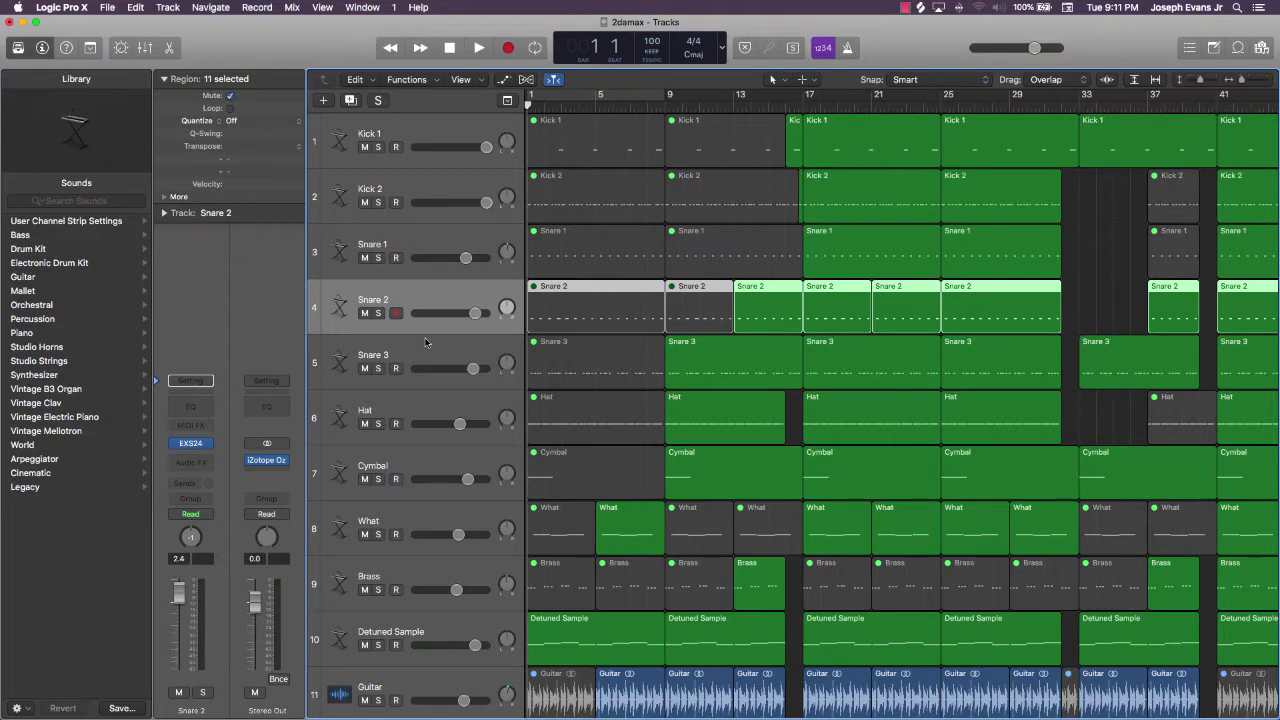
click(425, 341)
scroll(430, 338, down, 2)
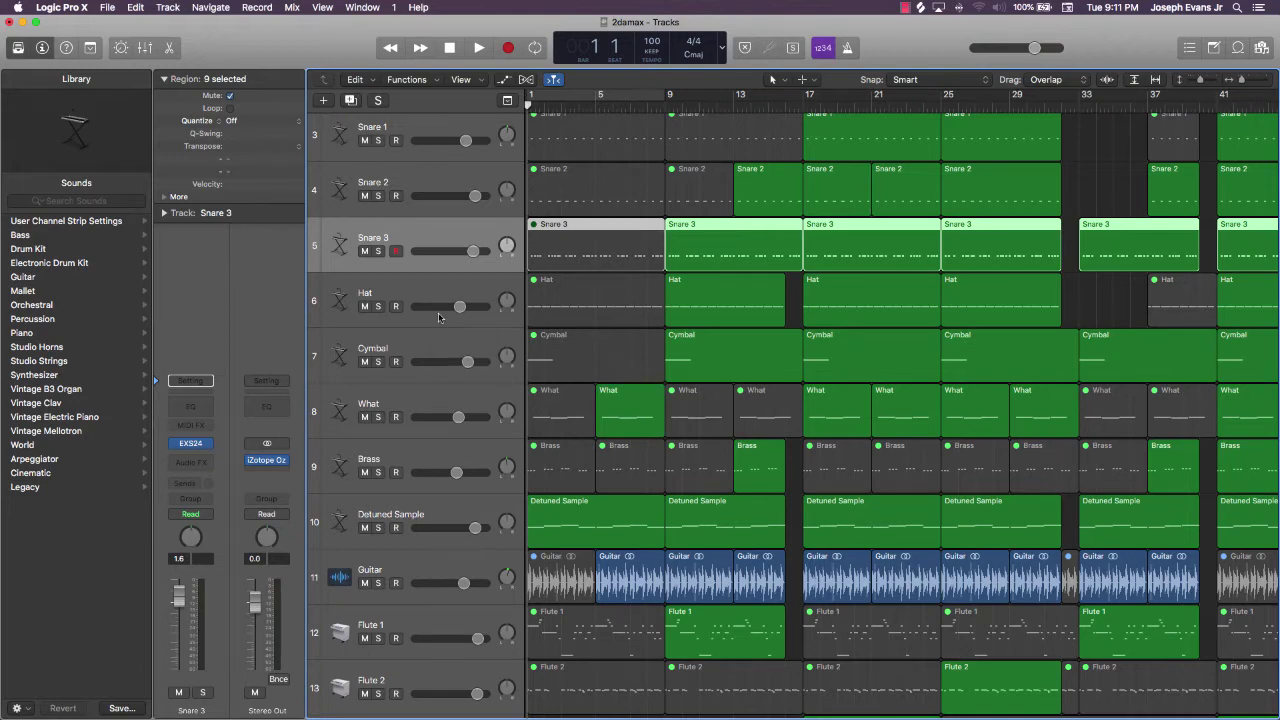
scroll(440, 317, up, 3)
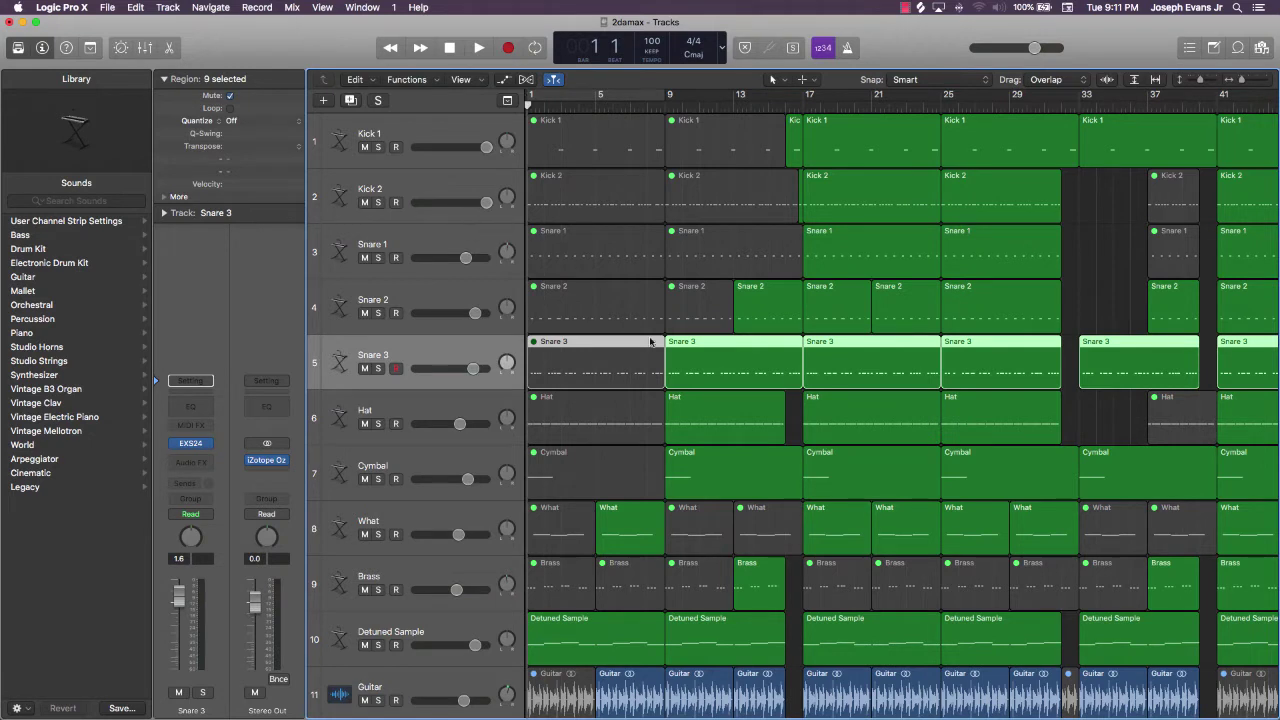
click(796, 410)
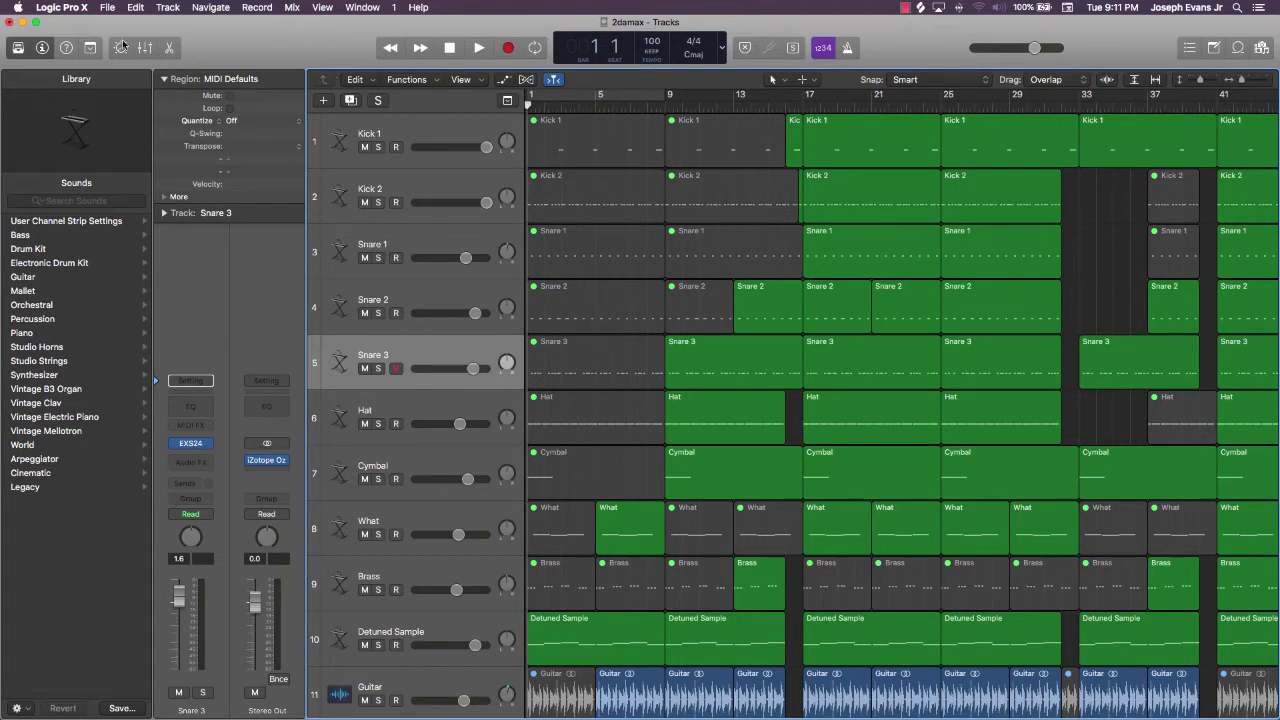
click(108, 9)
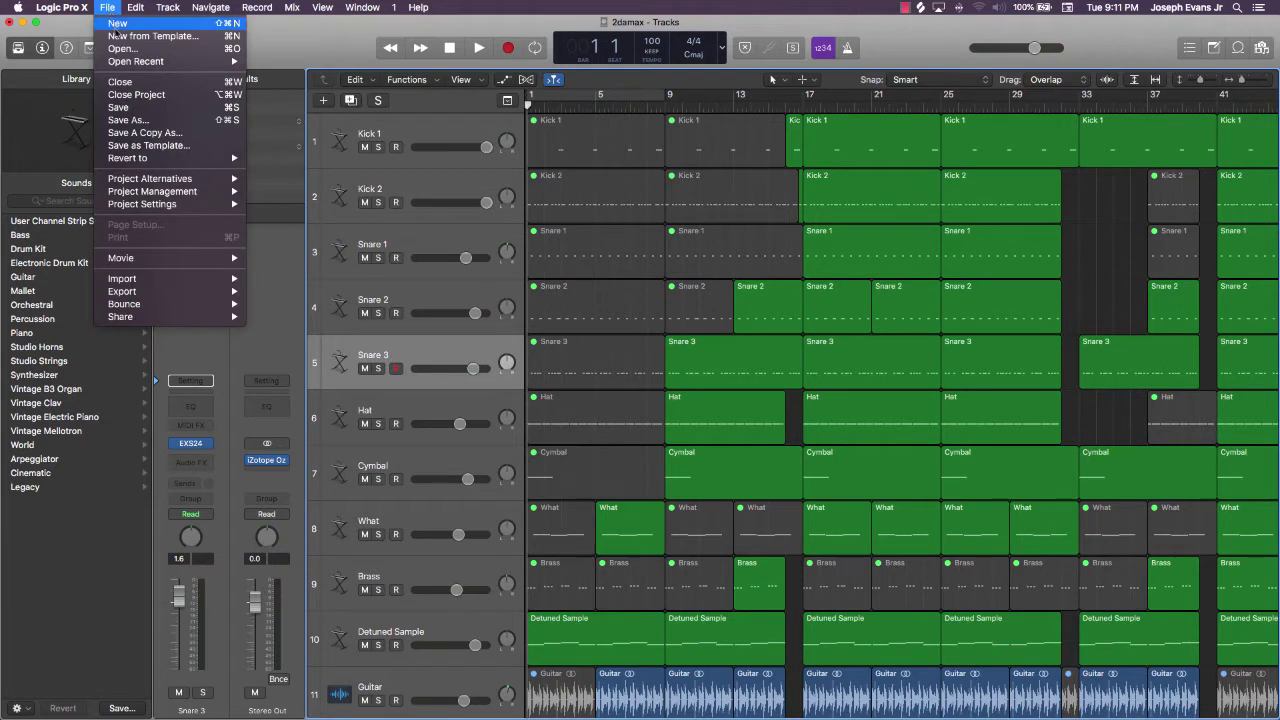
mouse_move(175, 293)
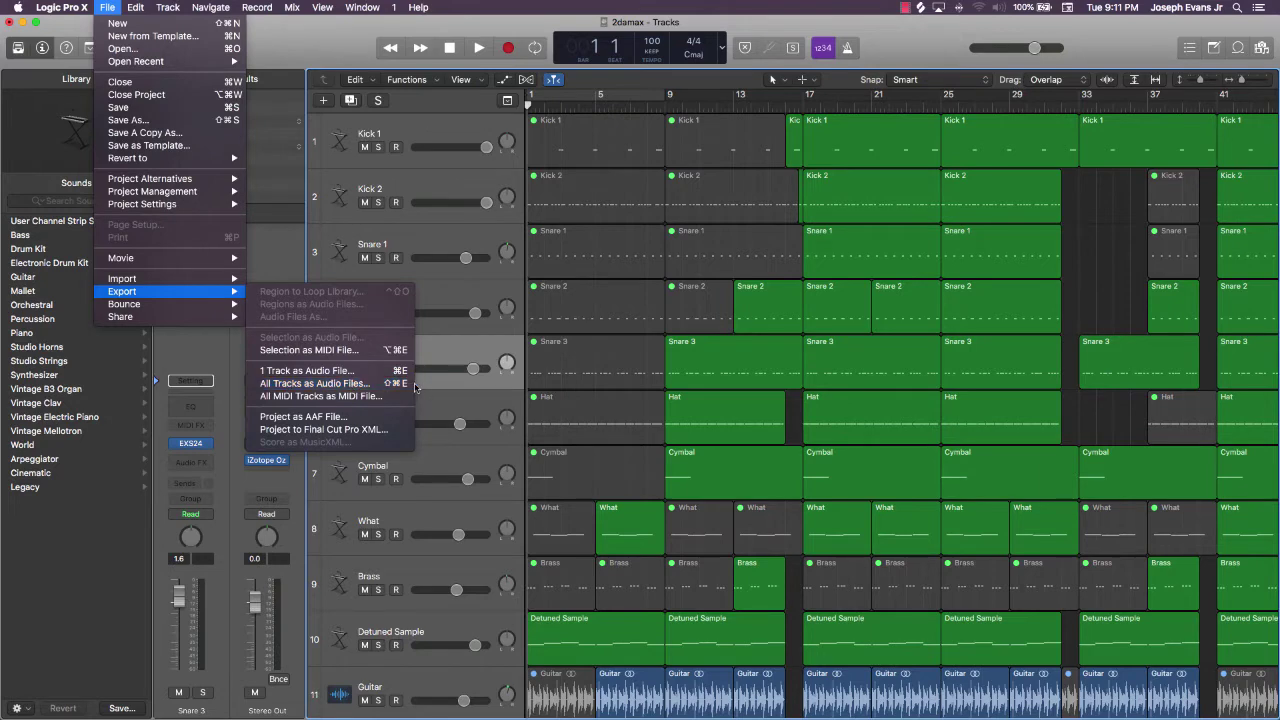
click(305, 42)
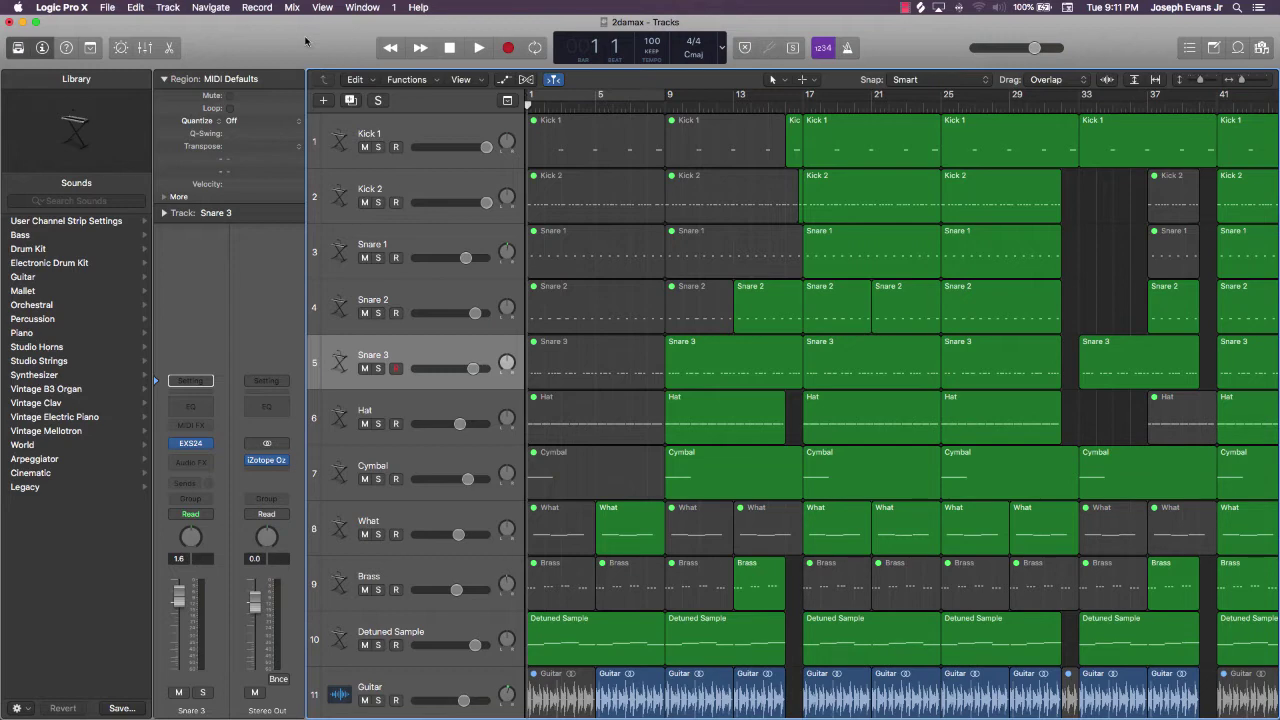
Step: Start exporting all tracks as audio files and choose the NEW BEATS folder as the destination, with its full folder names readable
key(ctrl+F2)
key(Right)
key(super+shift+e)
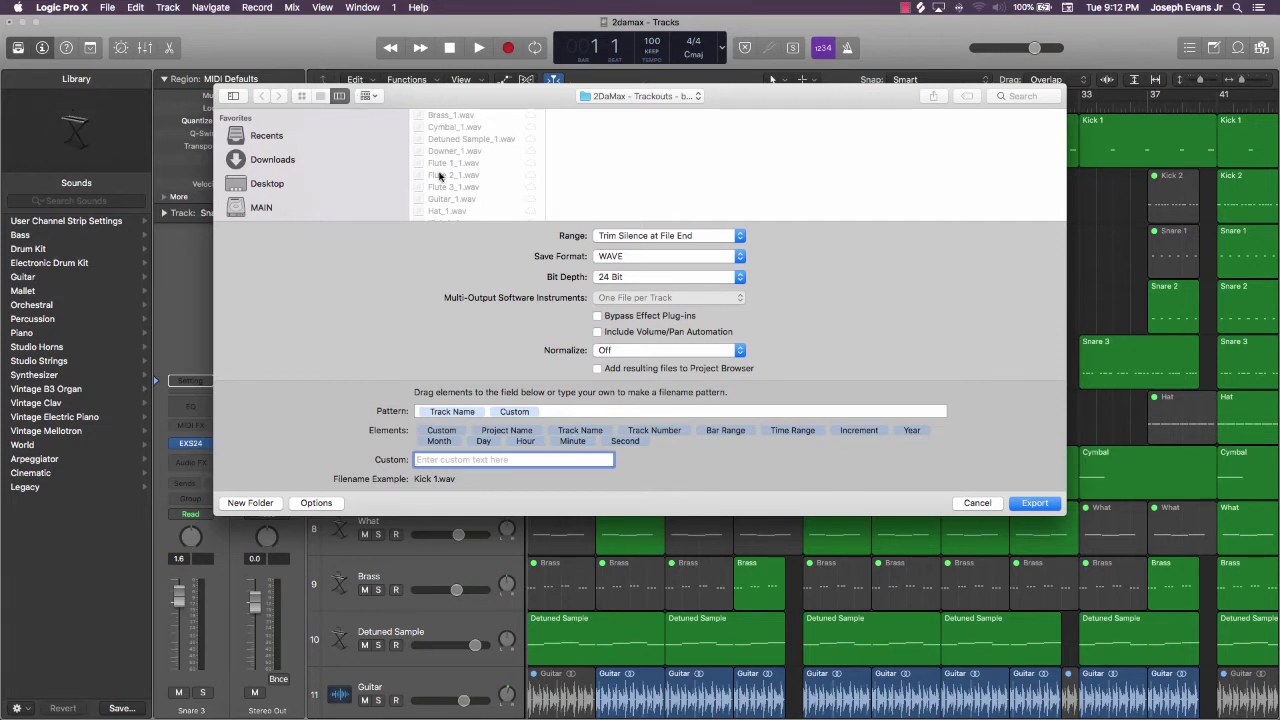
scroll(445, 170, up, 2)
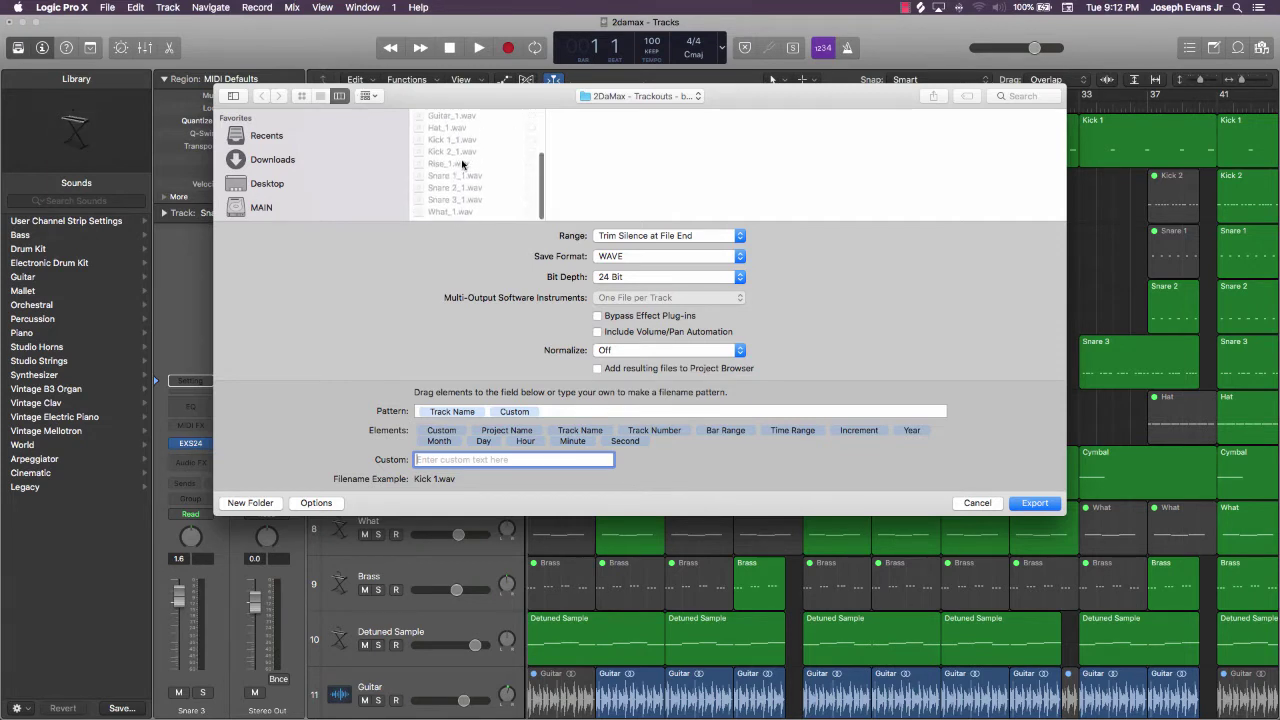
click(607, 96)
click(608, 110)
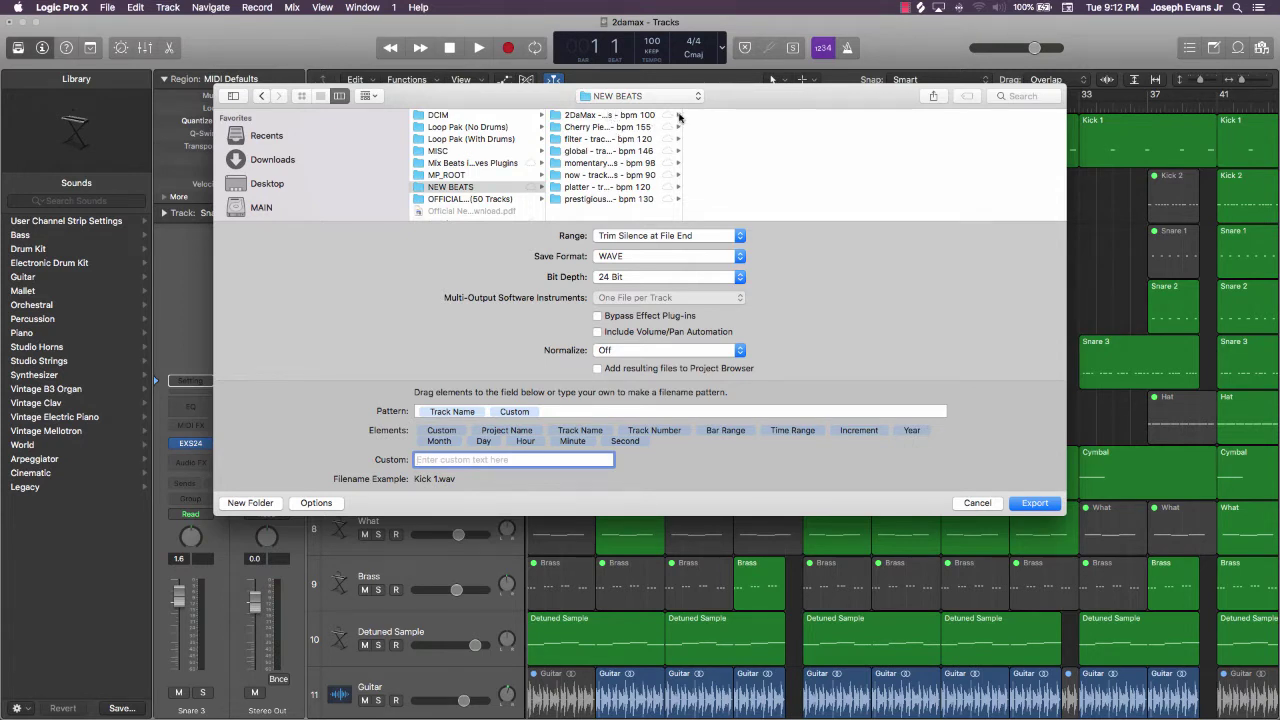
drag(678, 117, 822, 122)
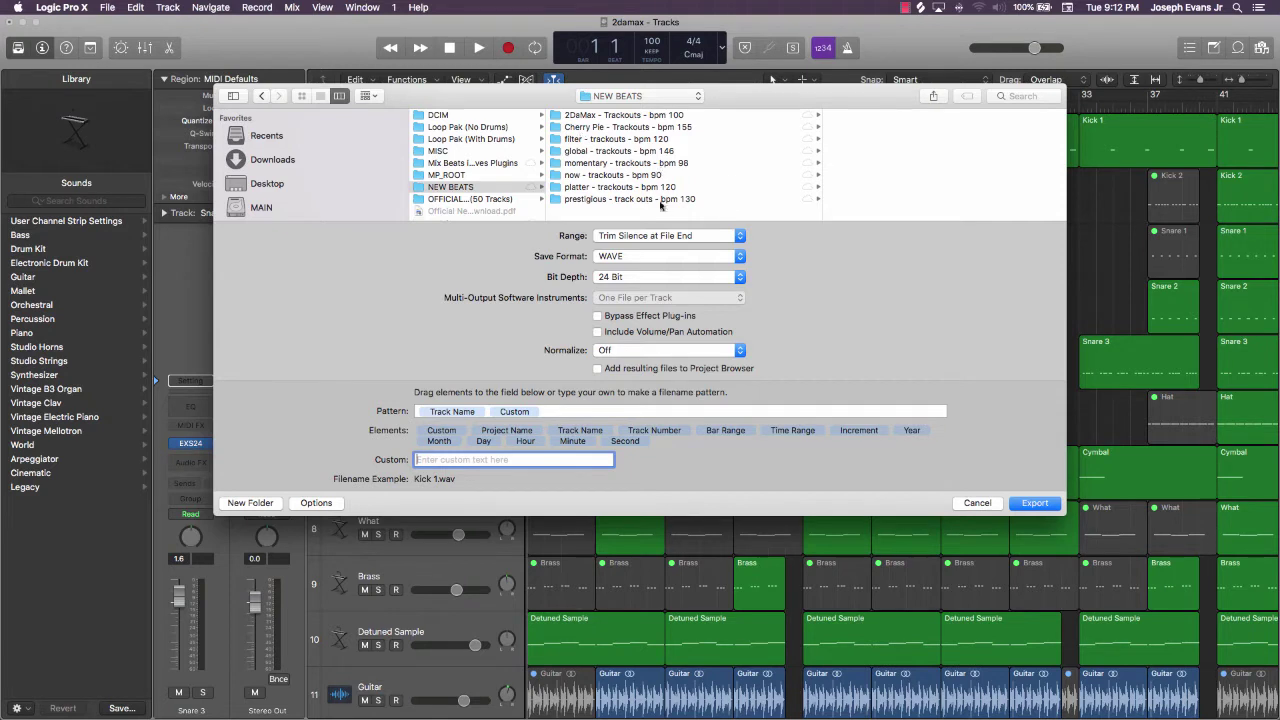
Step: Create a destination folder named "*2damax - trackouts - bpm 100*" inside NEW BEATS
click(250, 503)
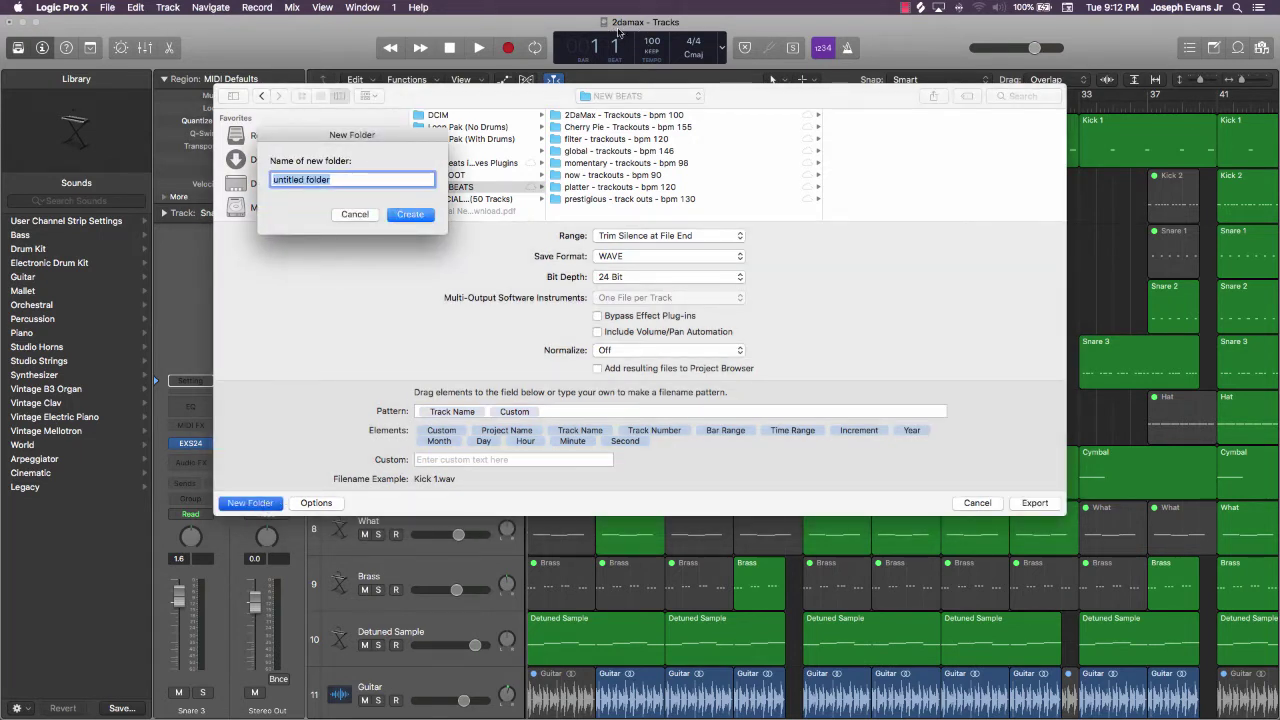
text(2damax -)
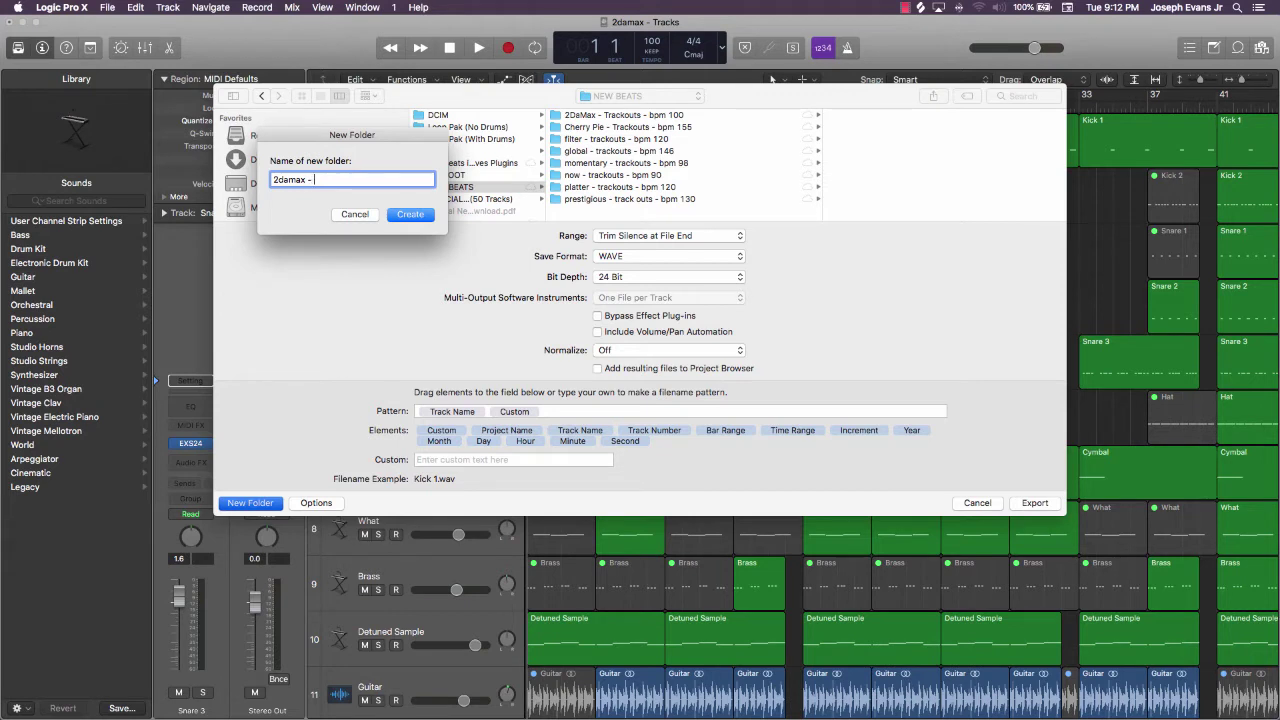
text(trackouts -)
text(bpm 100)
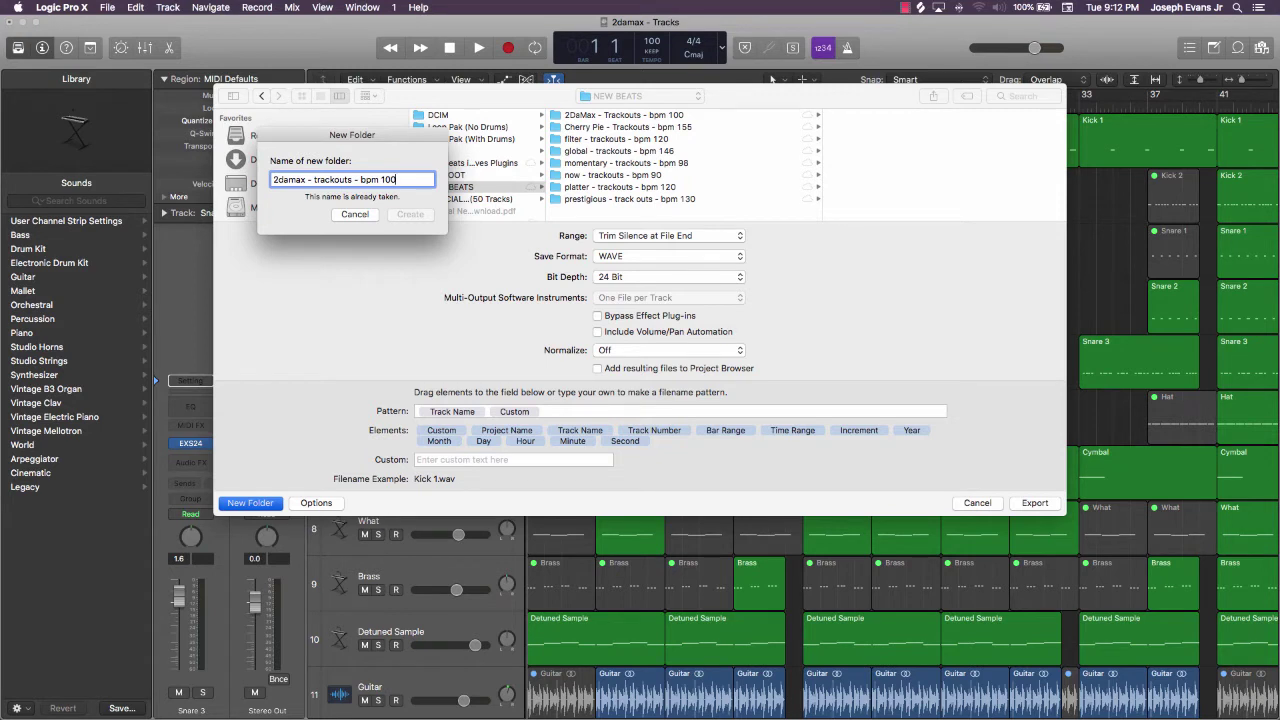
text(*)
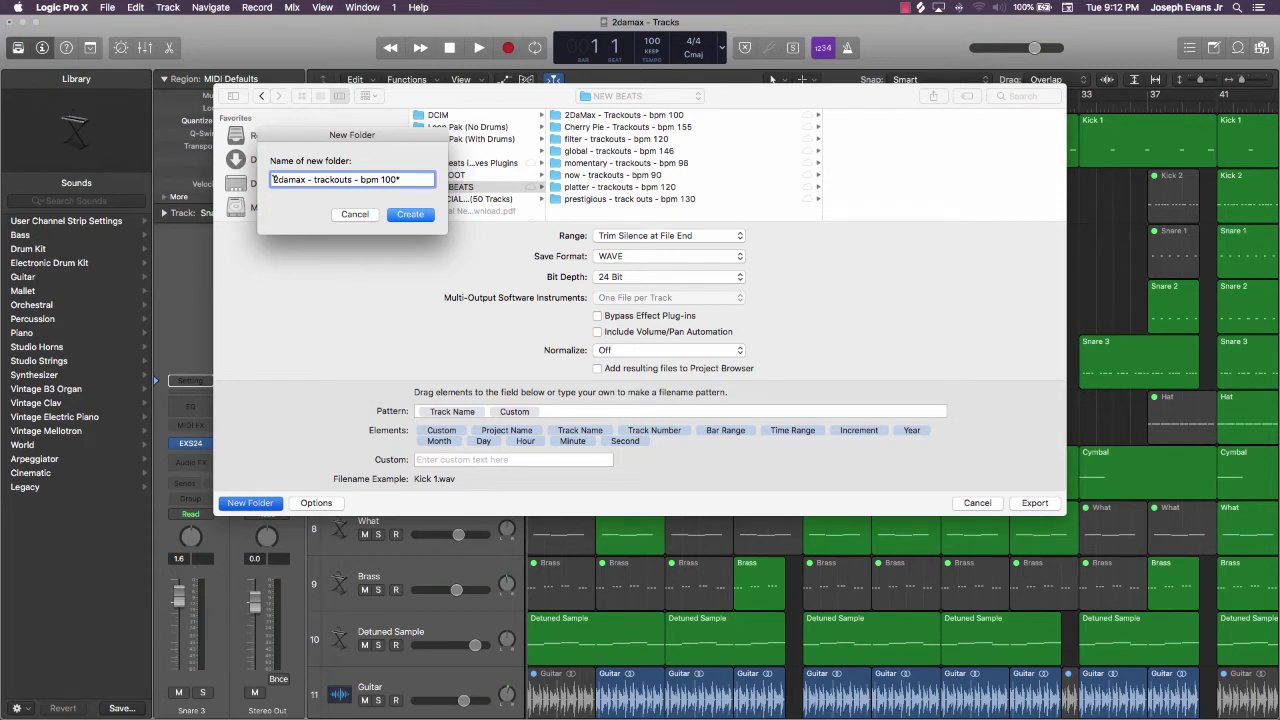
click(274, 179)
text(*)
click(409, 215)
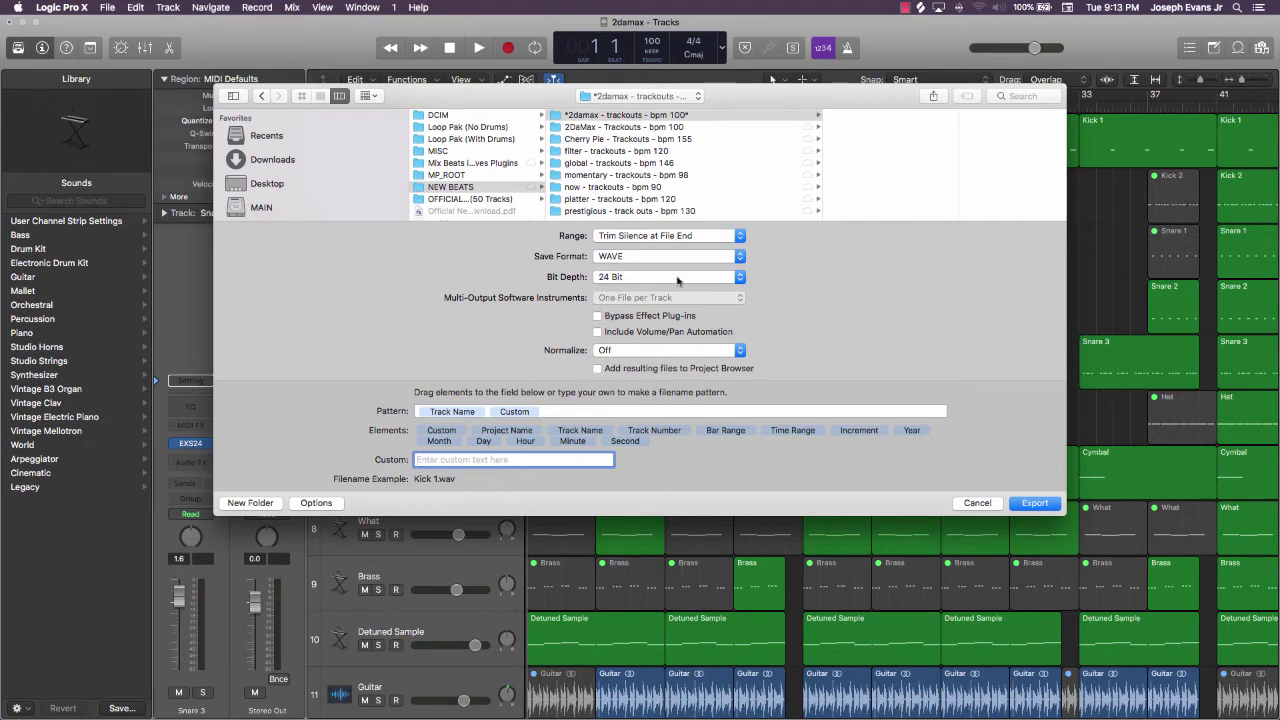
Step: Set the export to Trim Silence at File End, WAVE format and 24 Bit, with Normalize set to Off
click(639, 352)
click(636, 362)
click(623, 281)
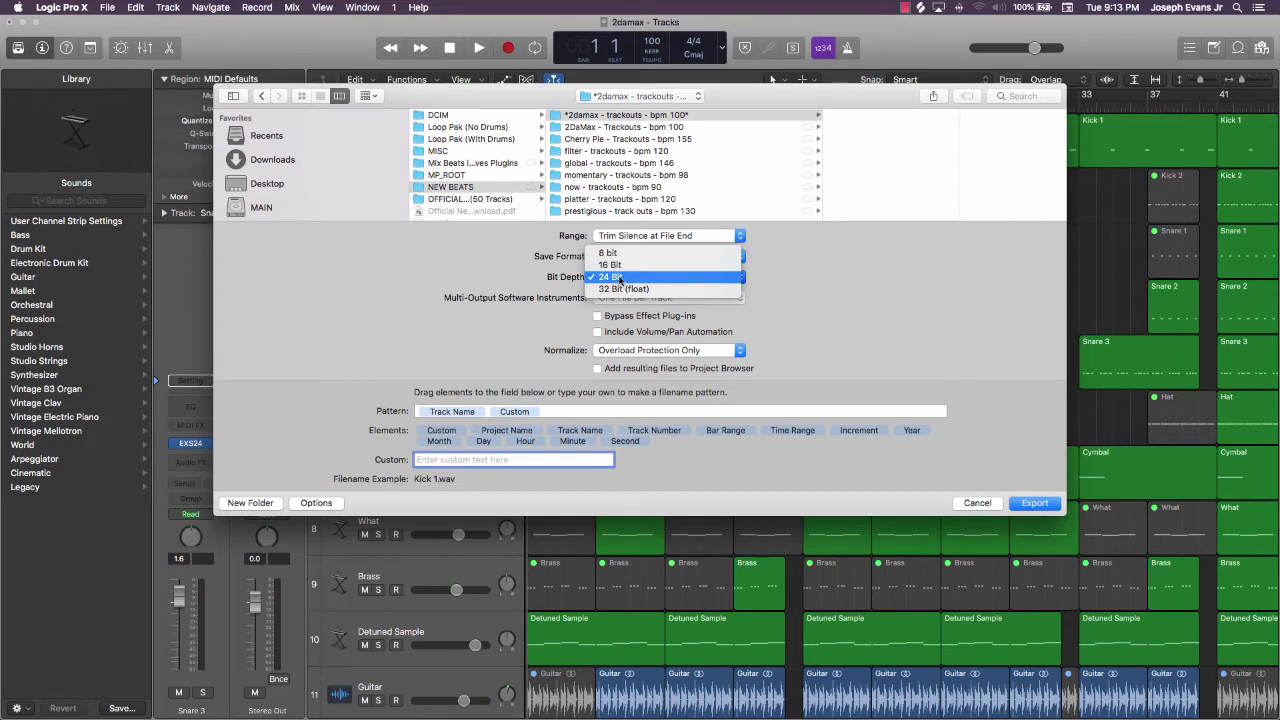
click(614, 279)
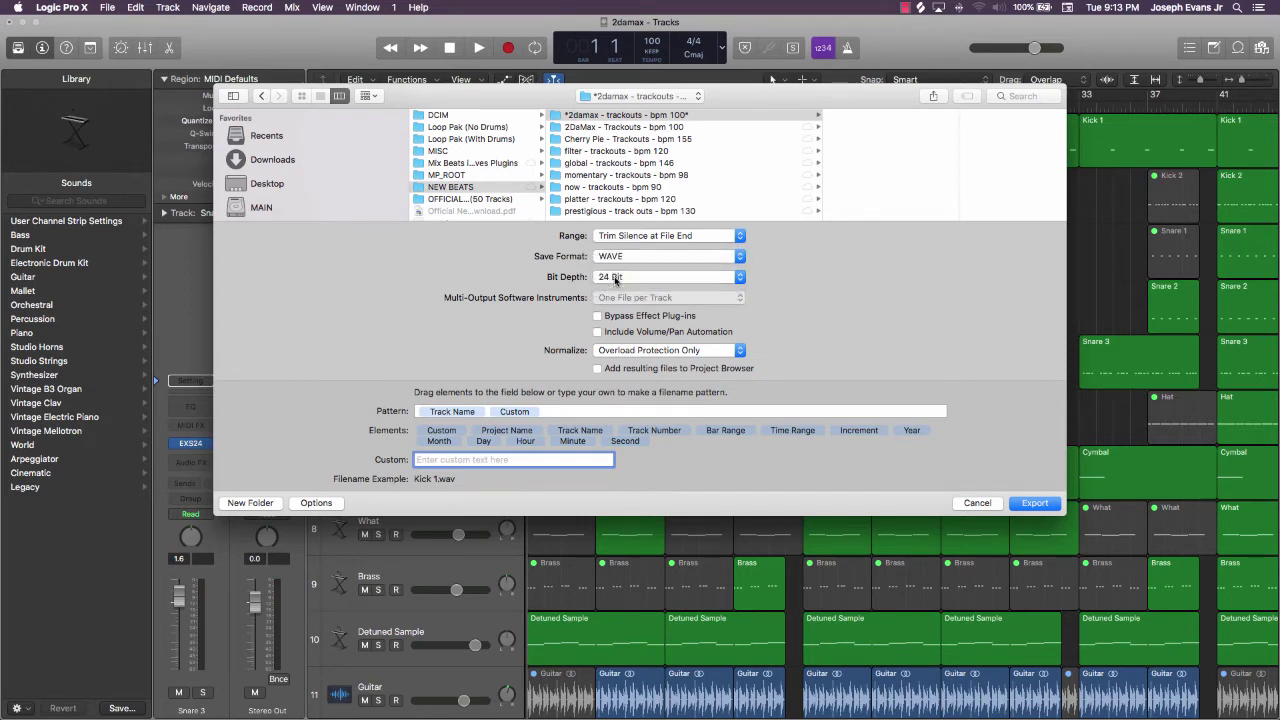
click(628, 258)
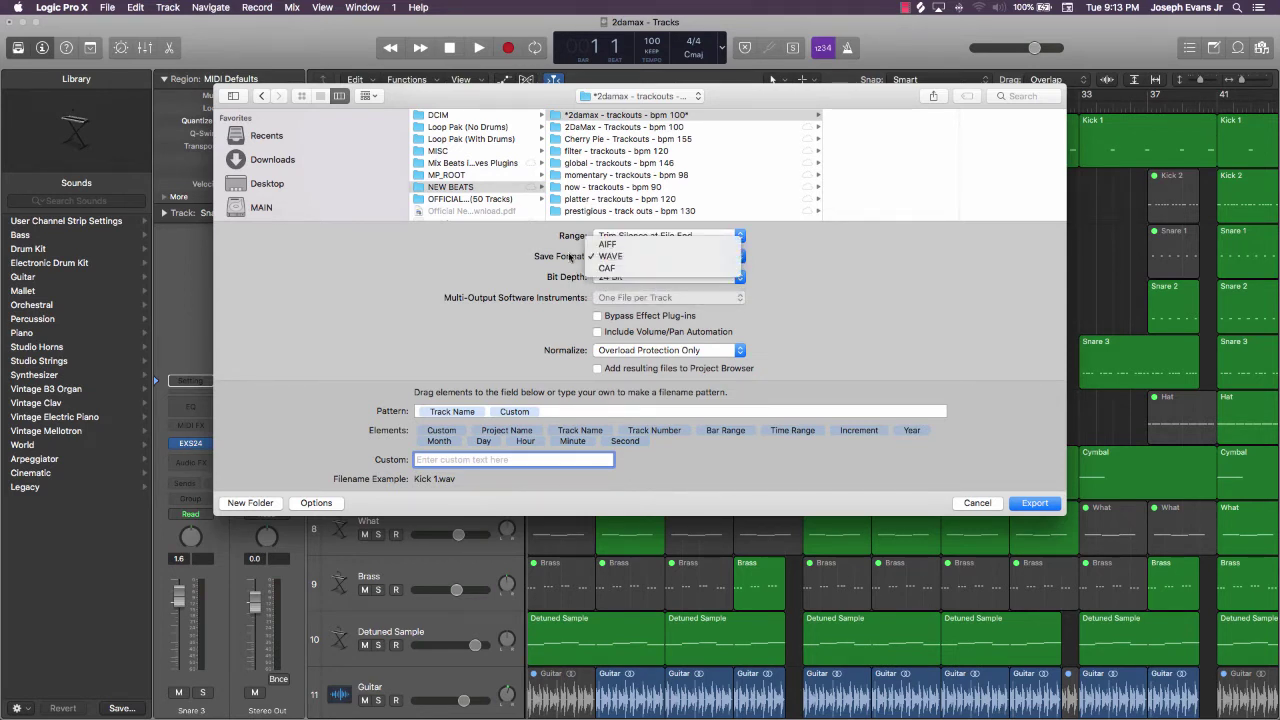
click(628, 259)
click(613, 237)
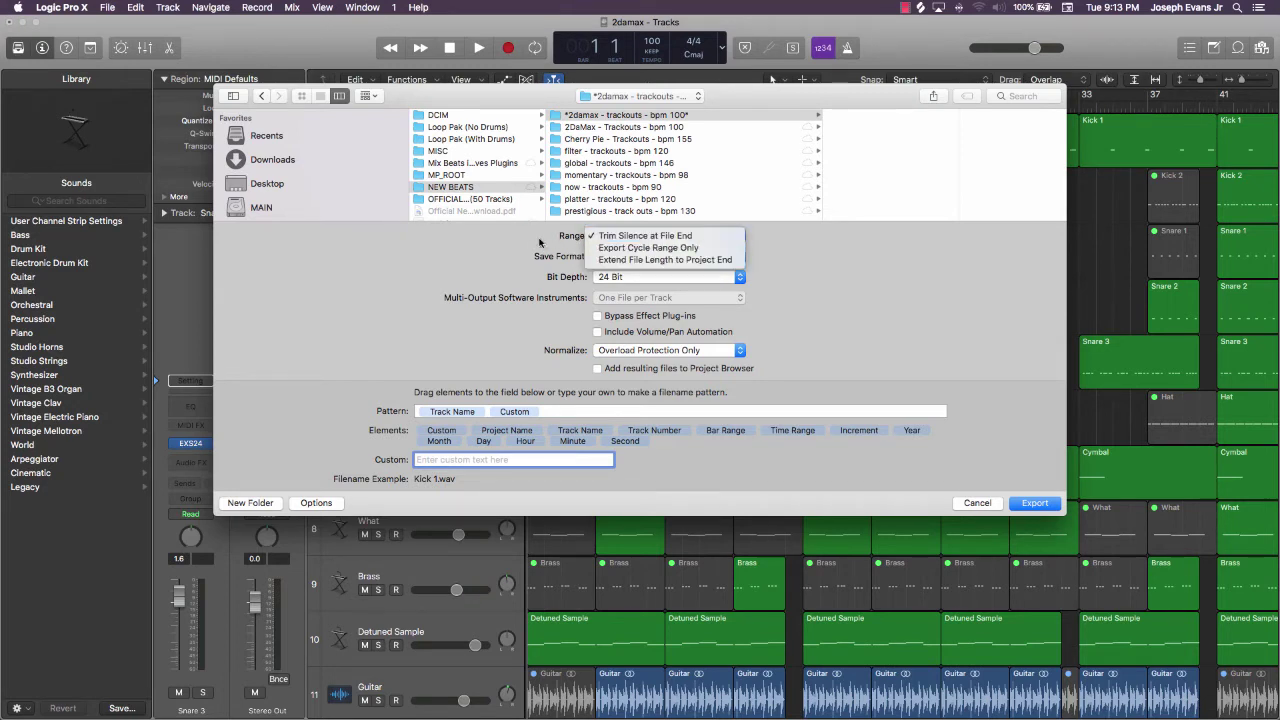
click(529, 246)
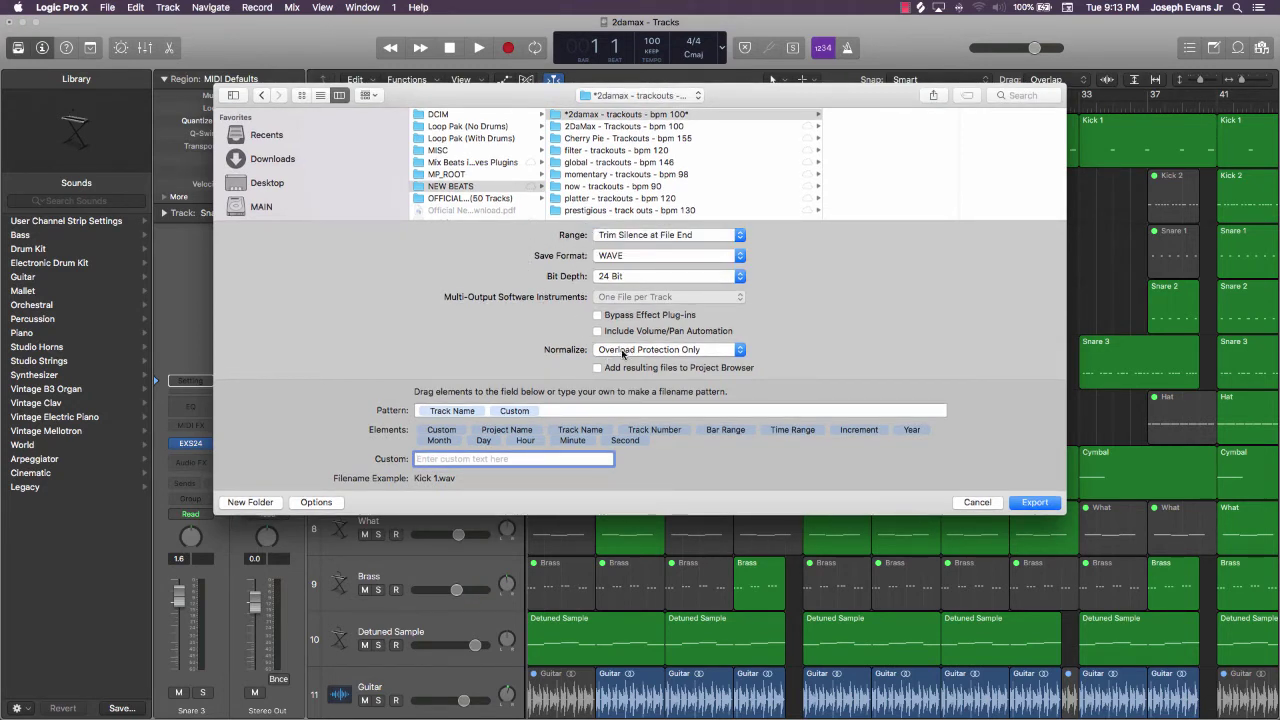
click(659, 350)
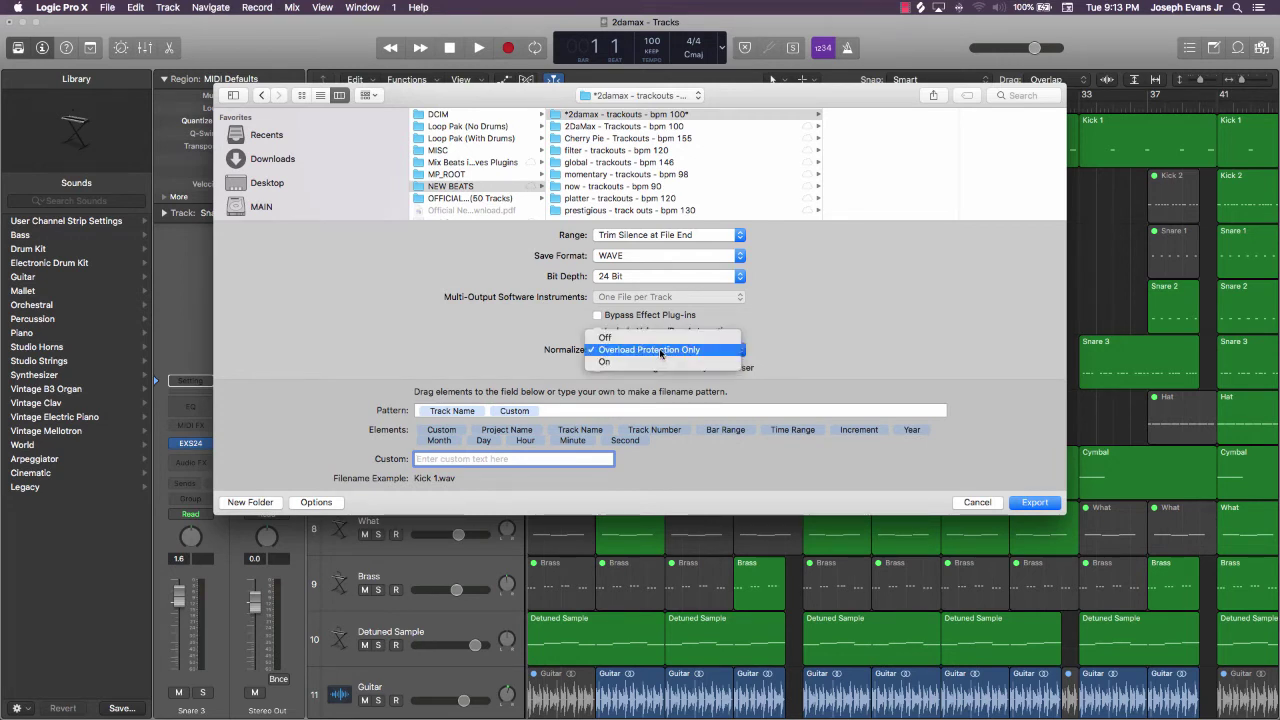
click(662, 337)
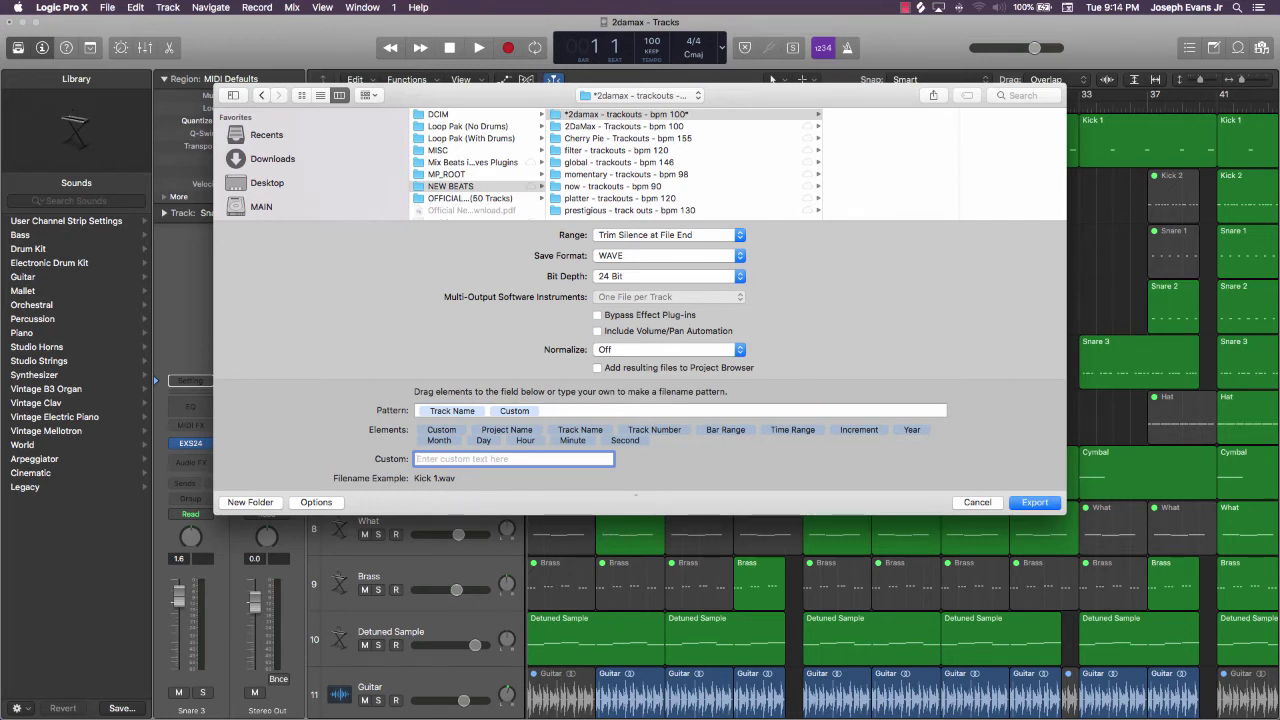
Step: Cancel the export, switch to Finder and move the "*2damax - trackouts - bpm 100*" folder from NEW BEATS to the Trash
click(1035, 503)
click(977, 502)
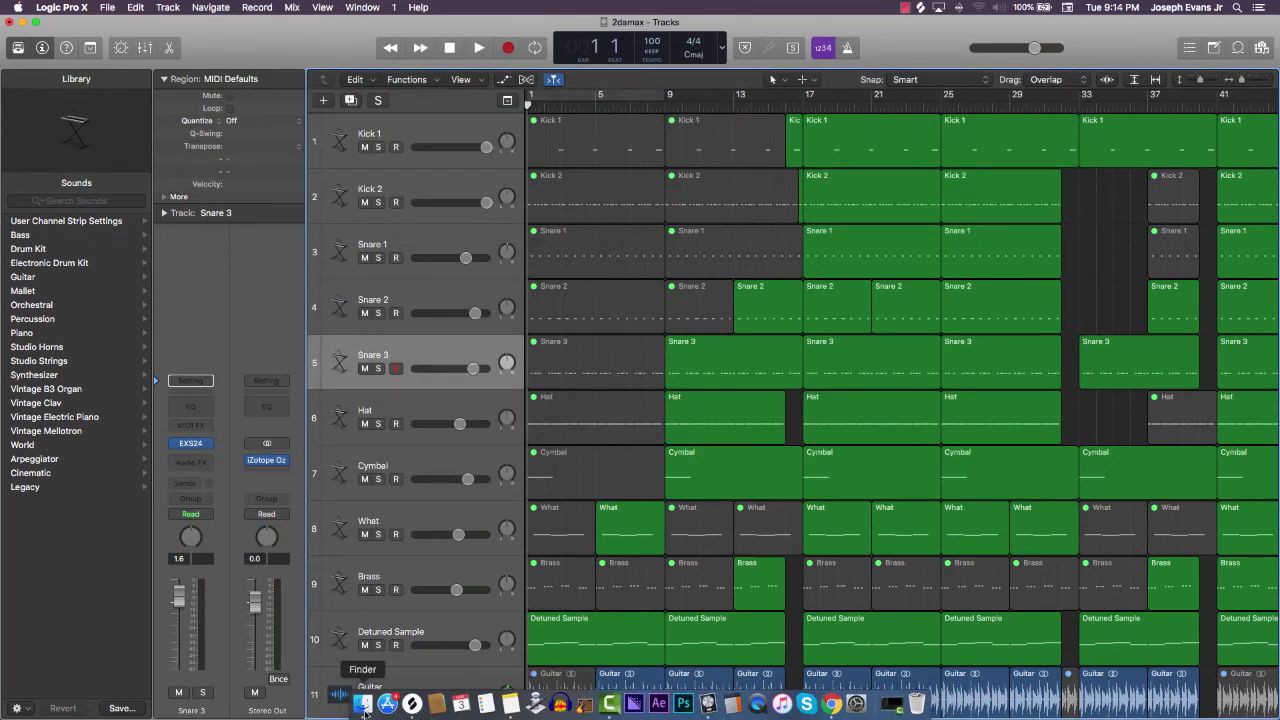
click(363, 706)
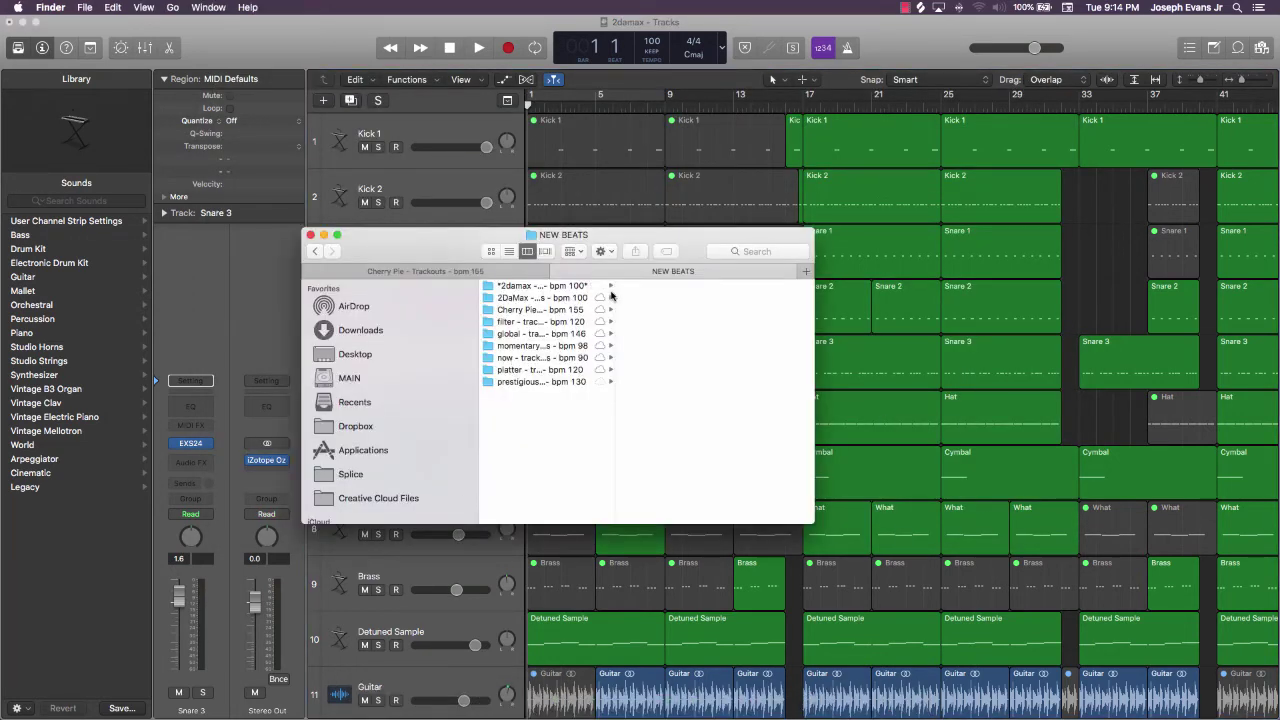
drag(614, 288, 688, 287)
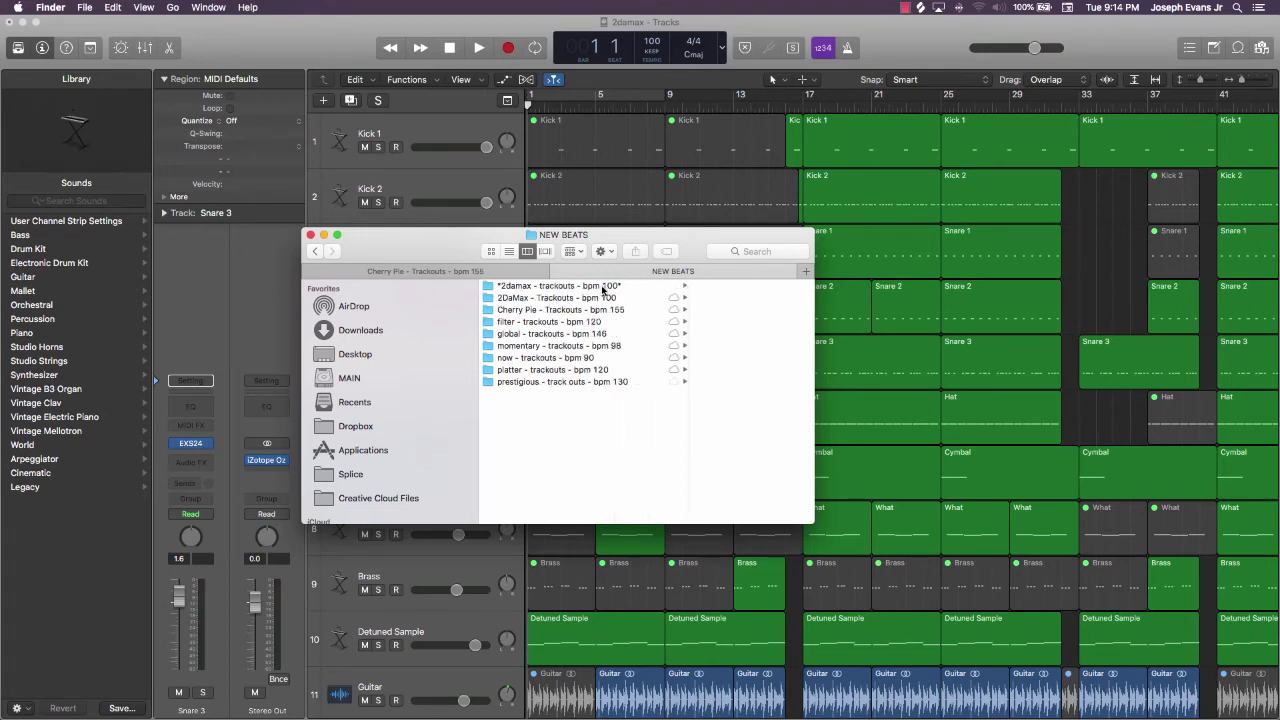
drag(606, 286, 918, 706)
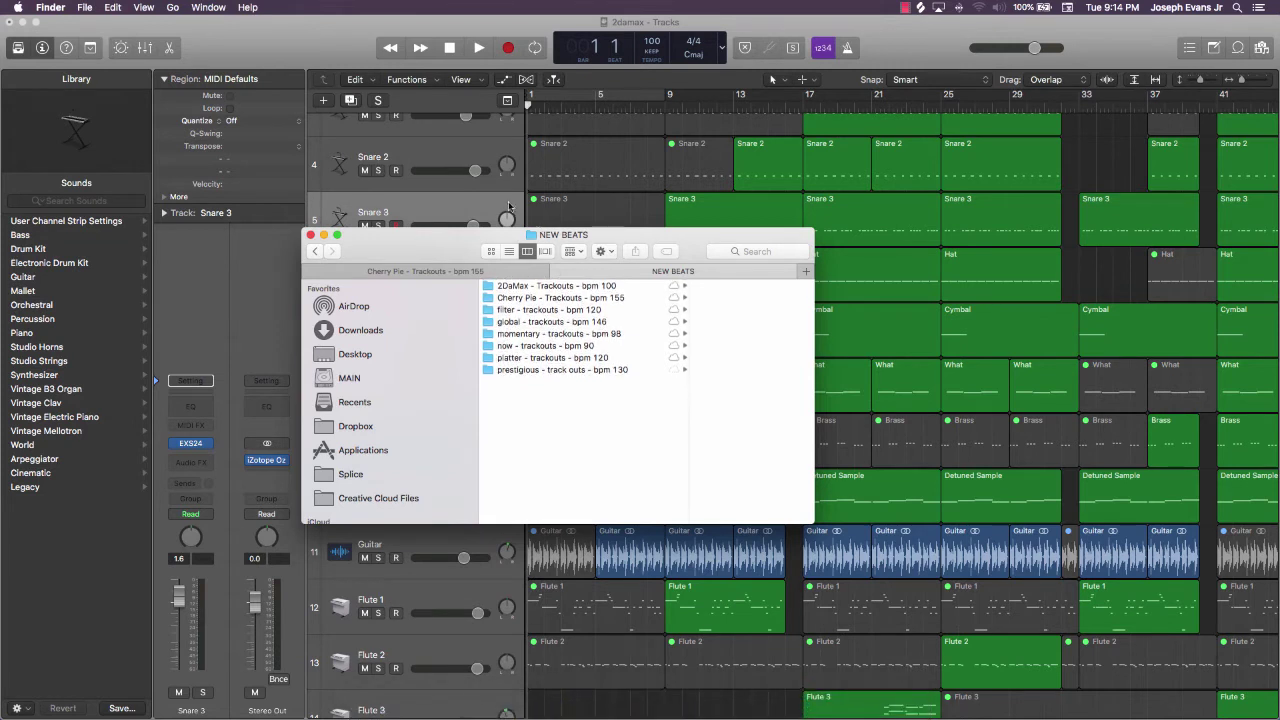
Step: Open the "2DaMax - Trackouts - bpm 100" folder and examine its exported track files, including the details of Brass_1.wav
click(529, 289)
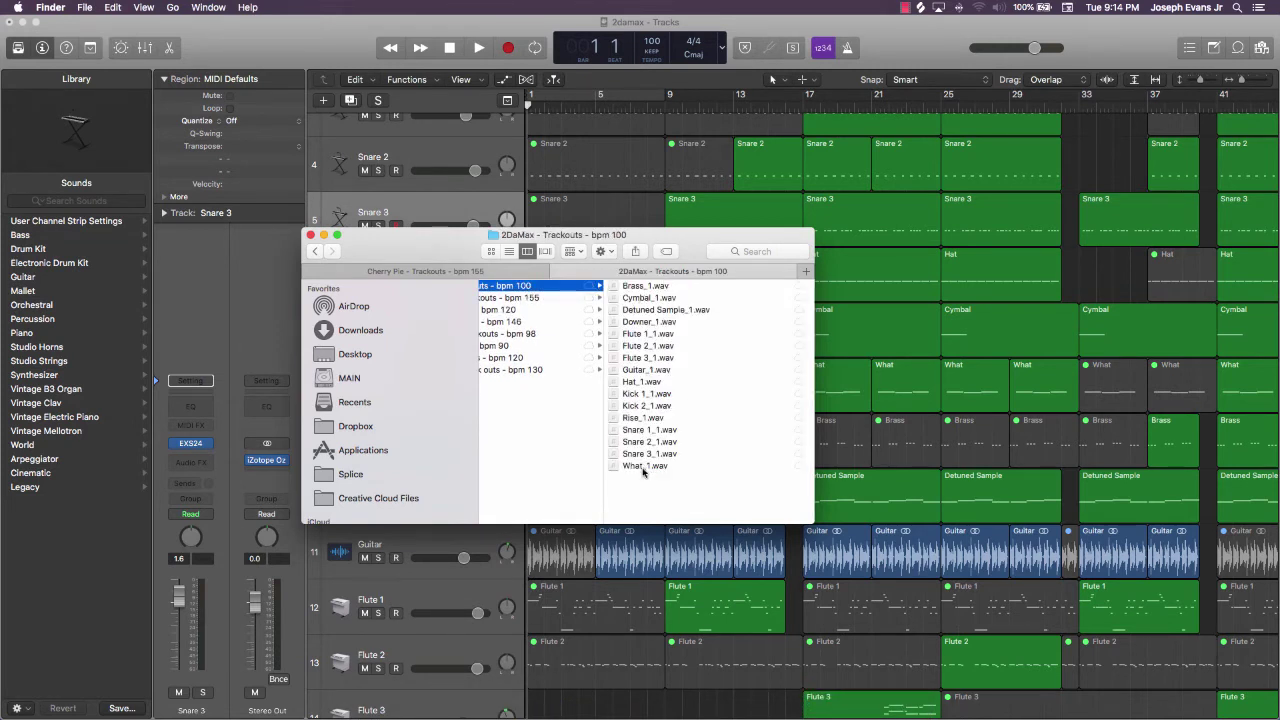
click(645, 288)
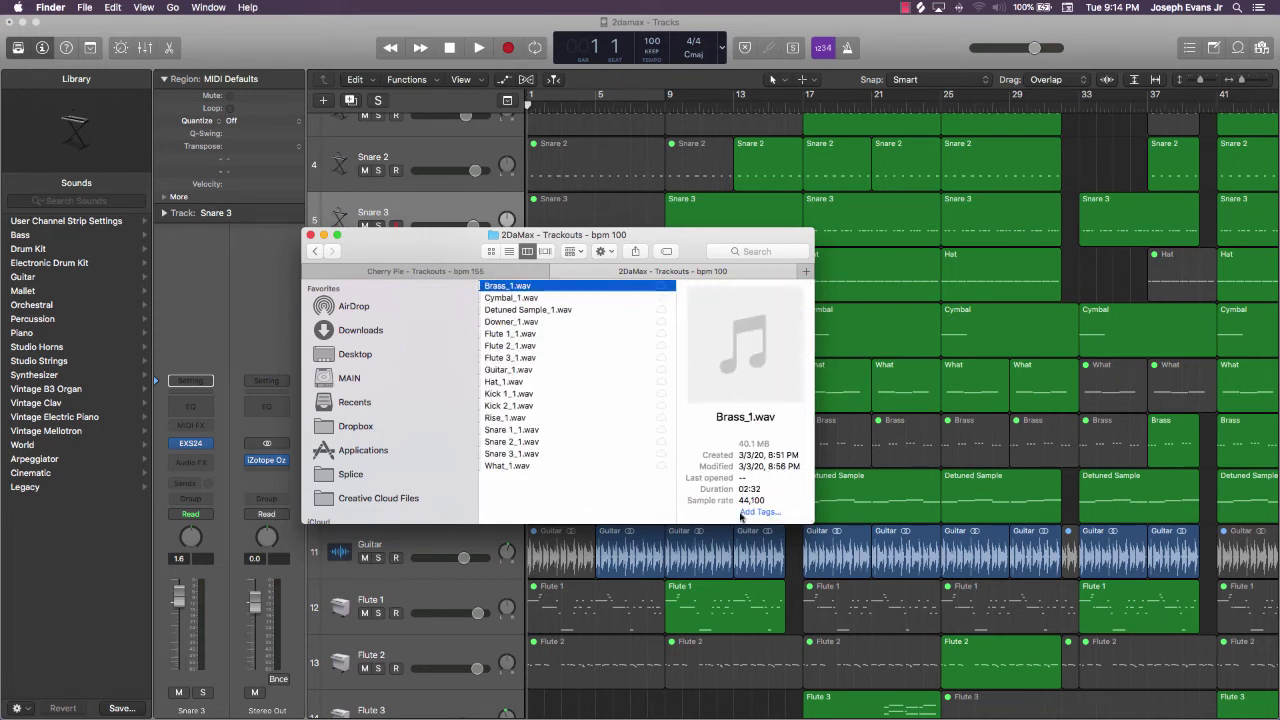
scroll(575, 378, left, 5)
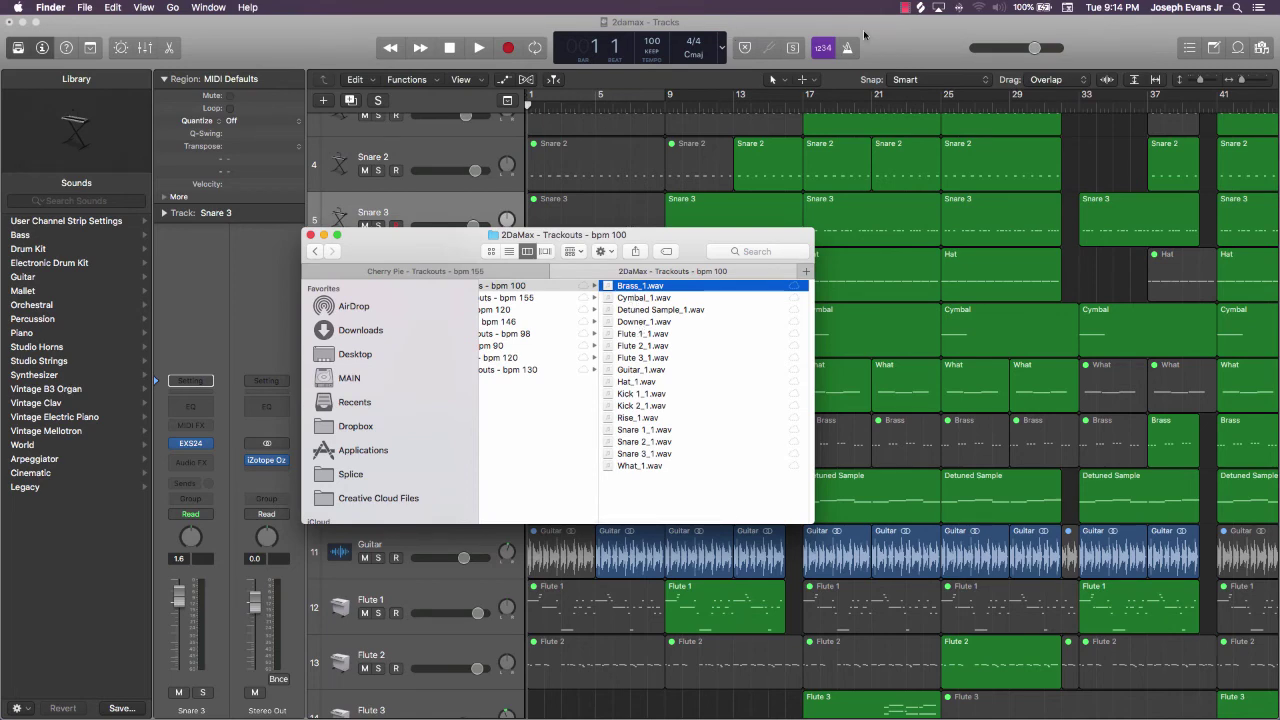
Step: Switch back to Logic Pro X and look over the arrangement of the 2damax project's tracks, from Kick 1 down to the flutes
click(932, 33)
scroll(881, 266, up, 5)
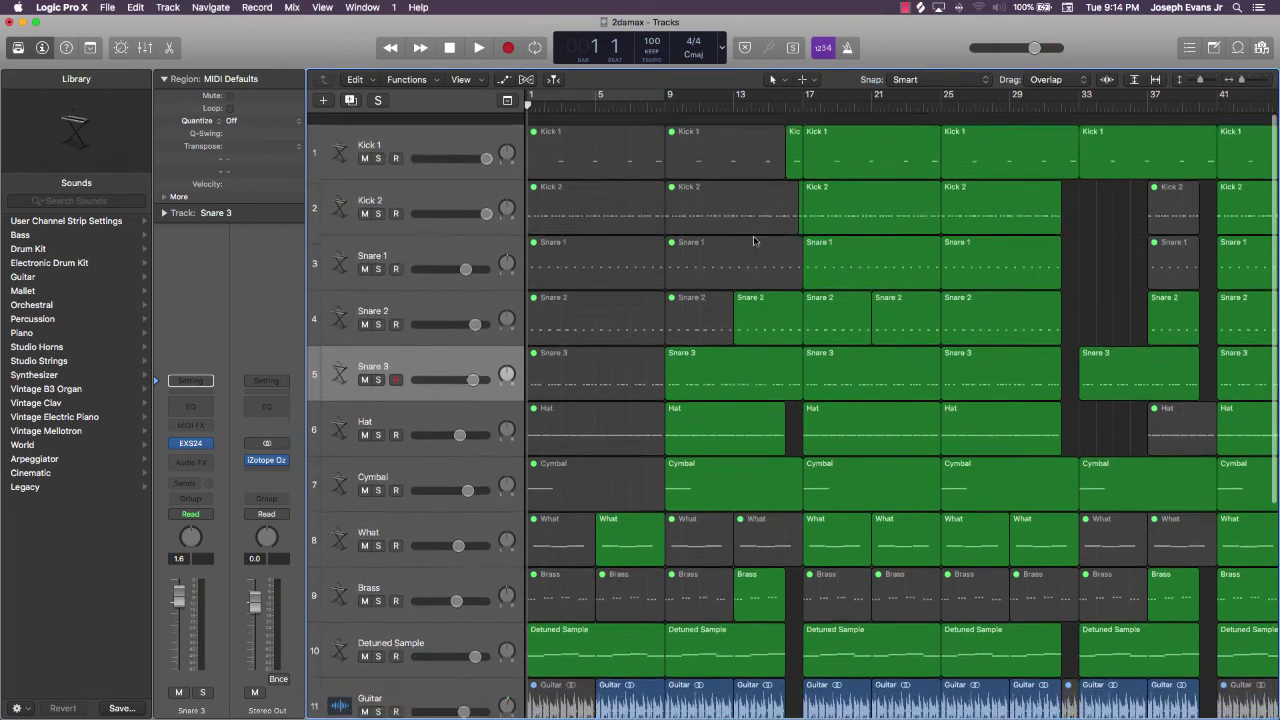
scroll(881, 266, down, 5)
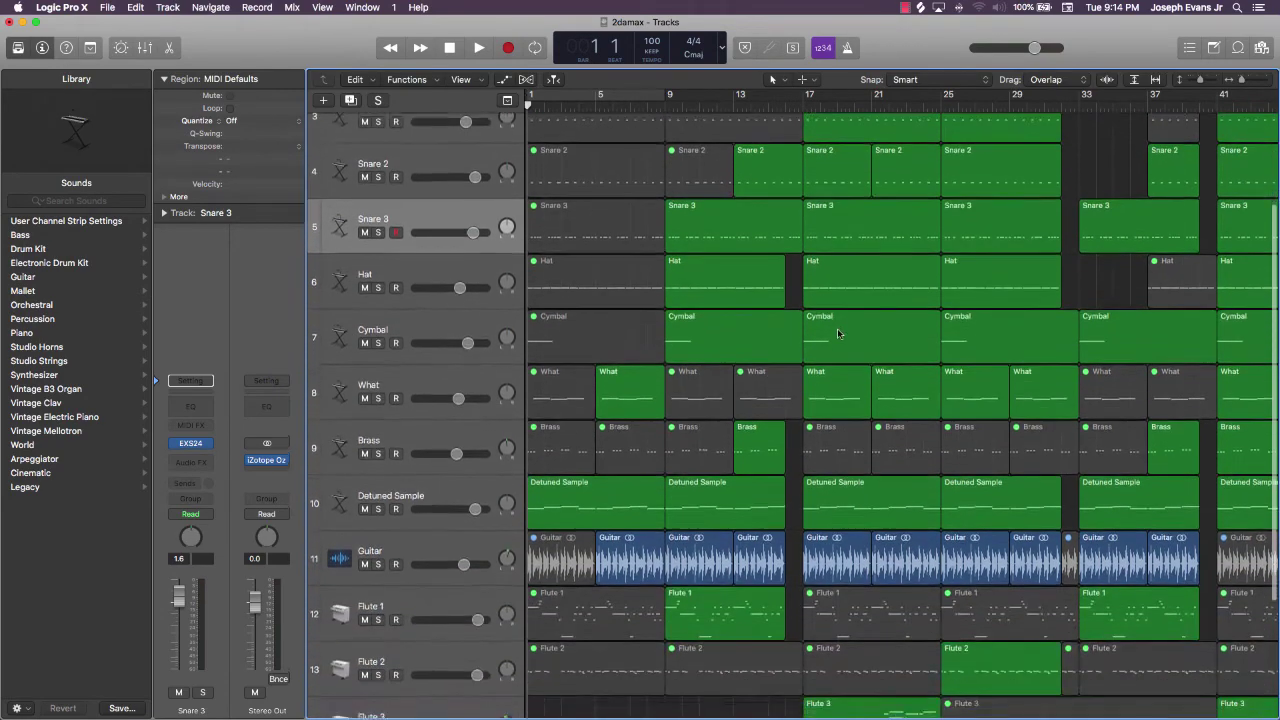
scroll(839, 333, up, 4)
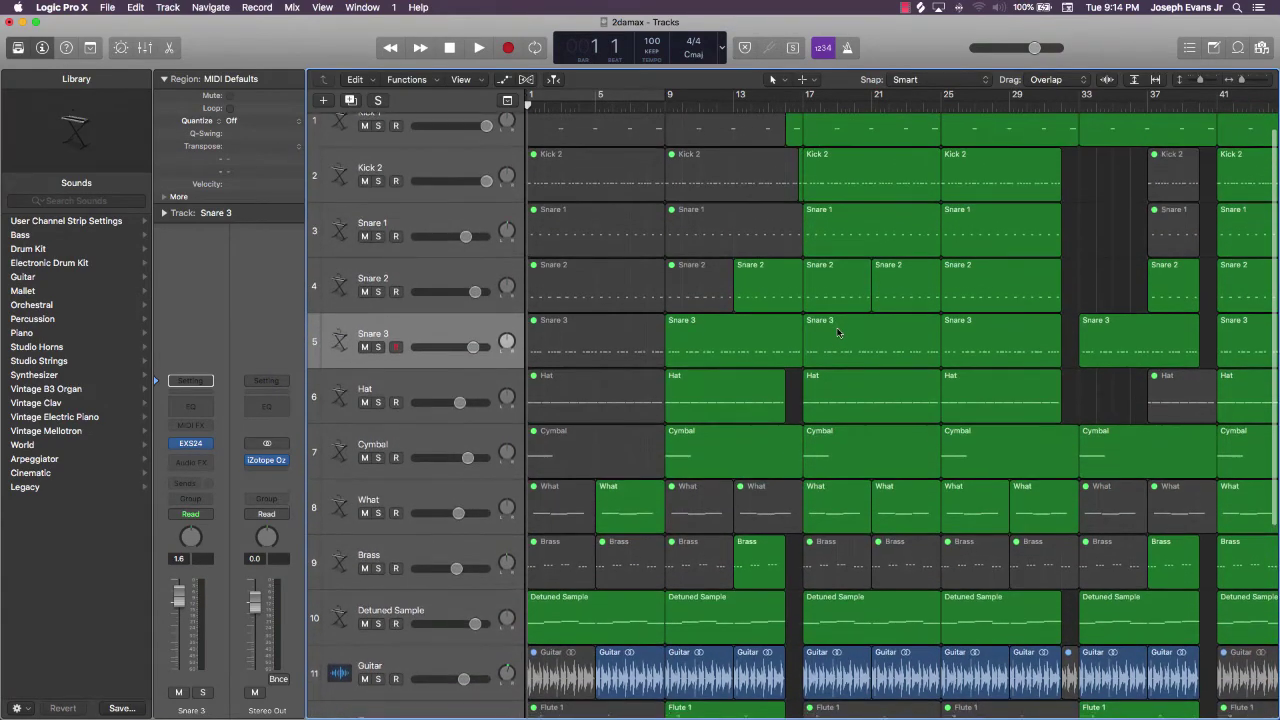
scroll(839, 333, down, 3)
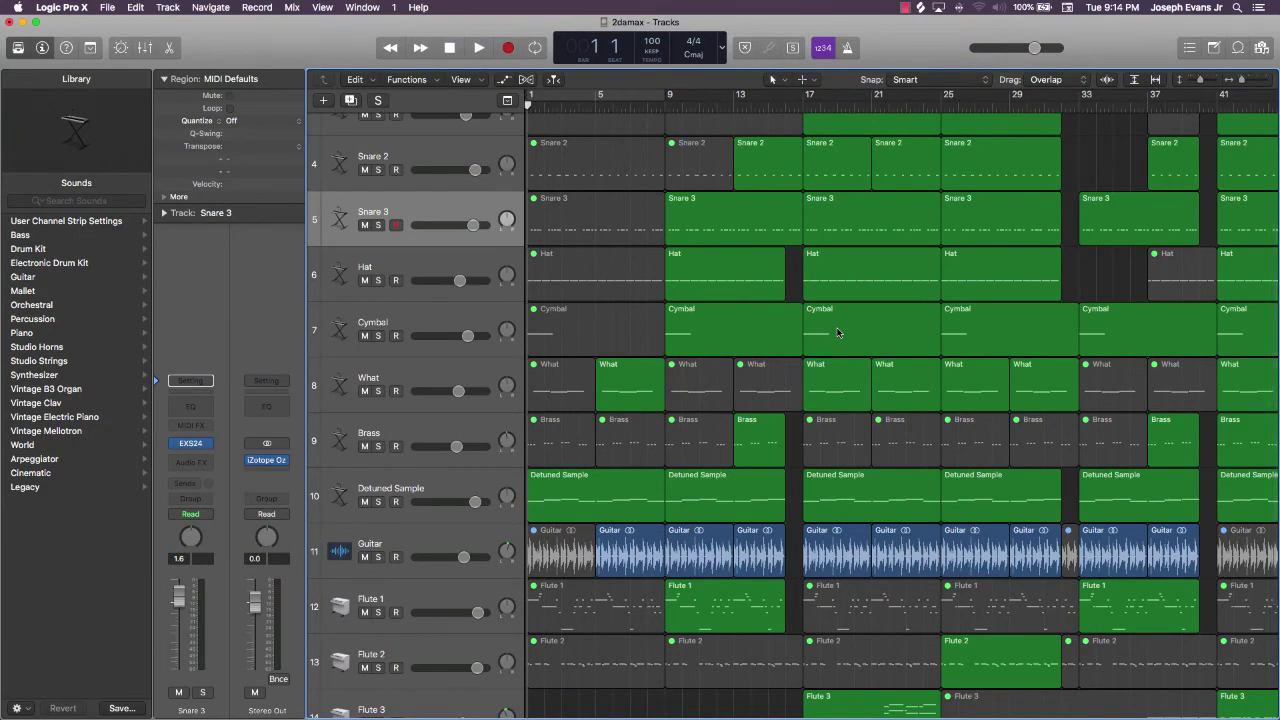
scroll(838, 333, up, 4)
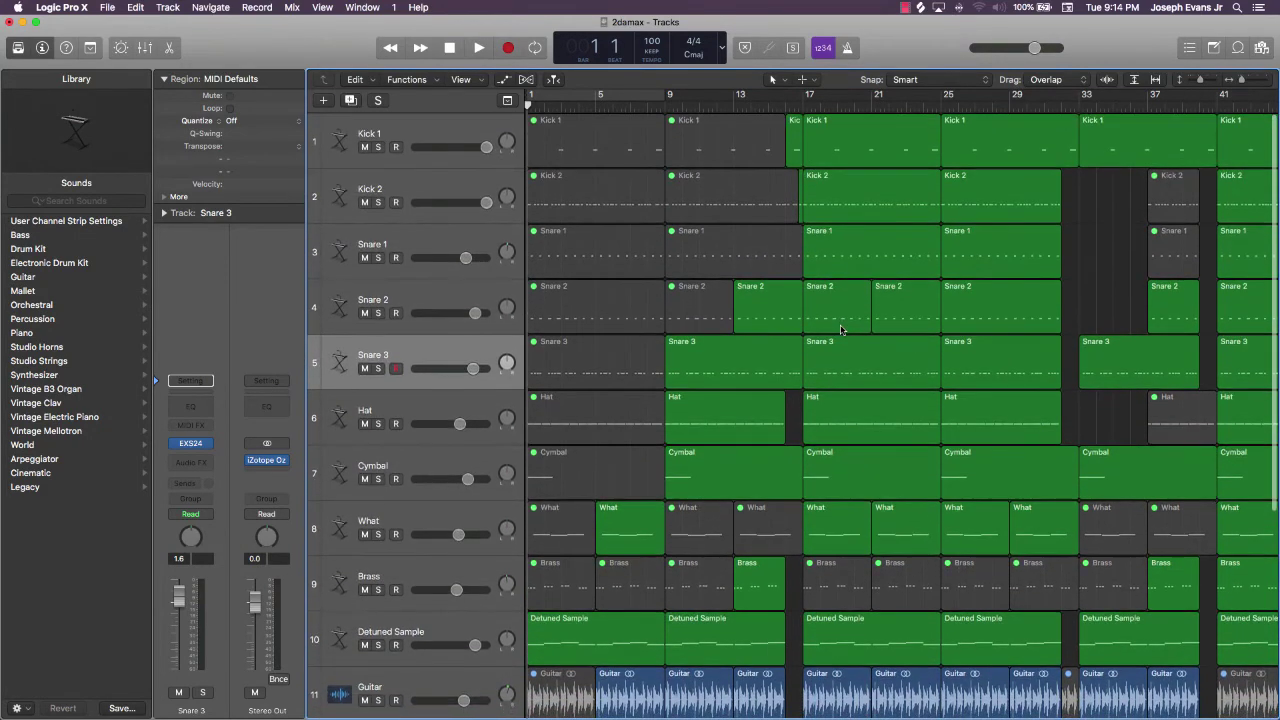